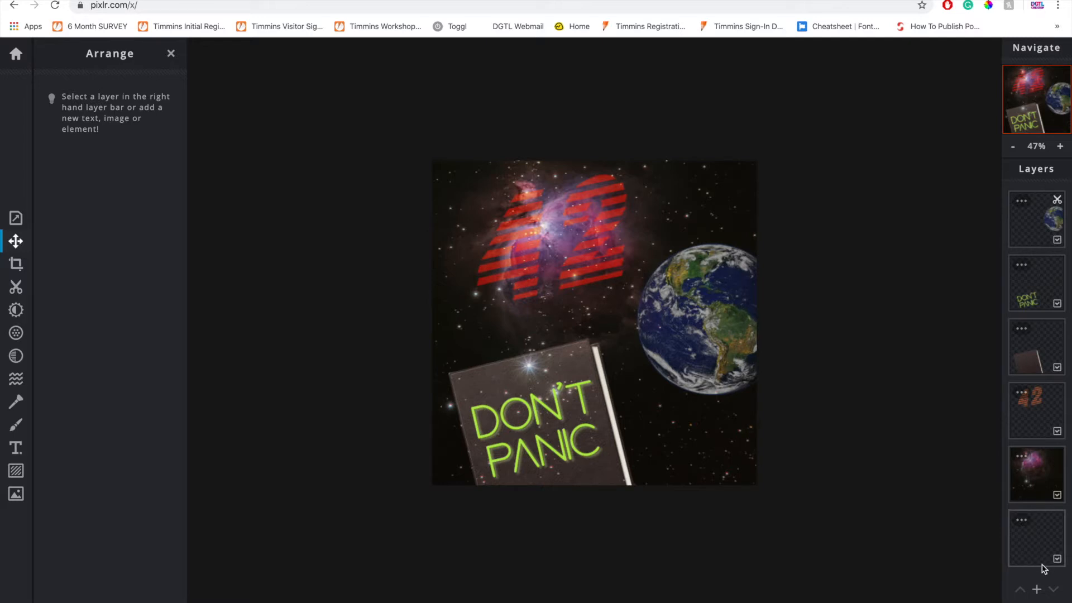
# Step: Add petunia-817383_1920.jpg to the collage as a new image layer
pyautogui.click(1037, 591)
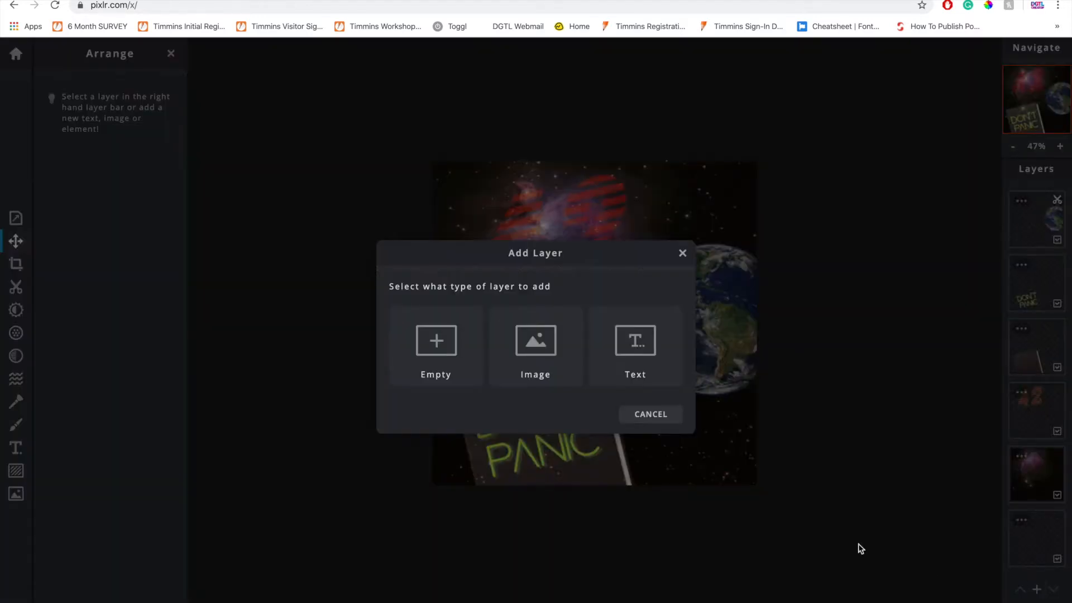
pyautogui.click(546, 348)
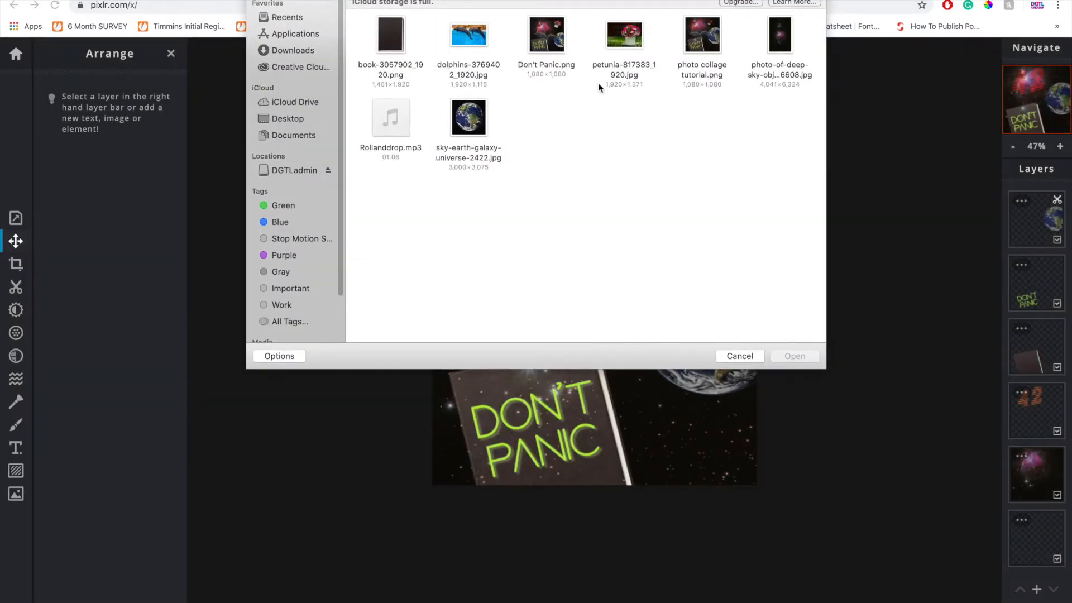
pyautogui.click(636, 39)
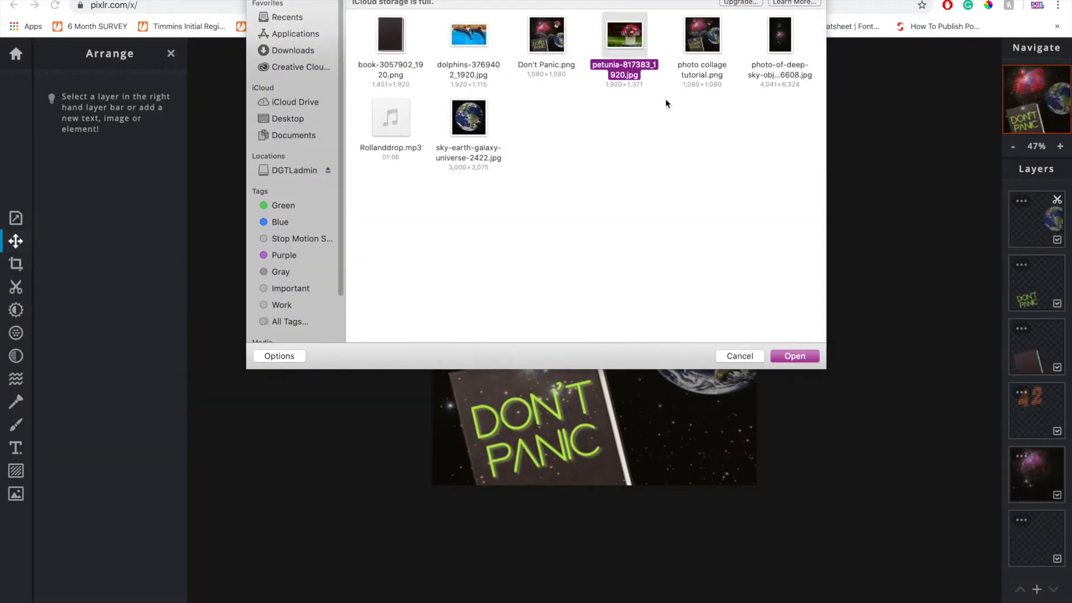
pyautogui.click(795, 356)
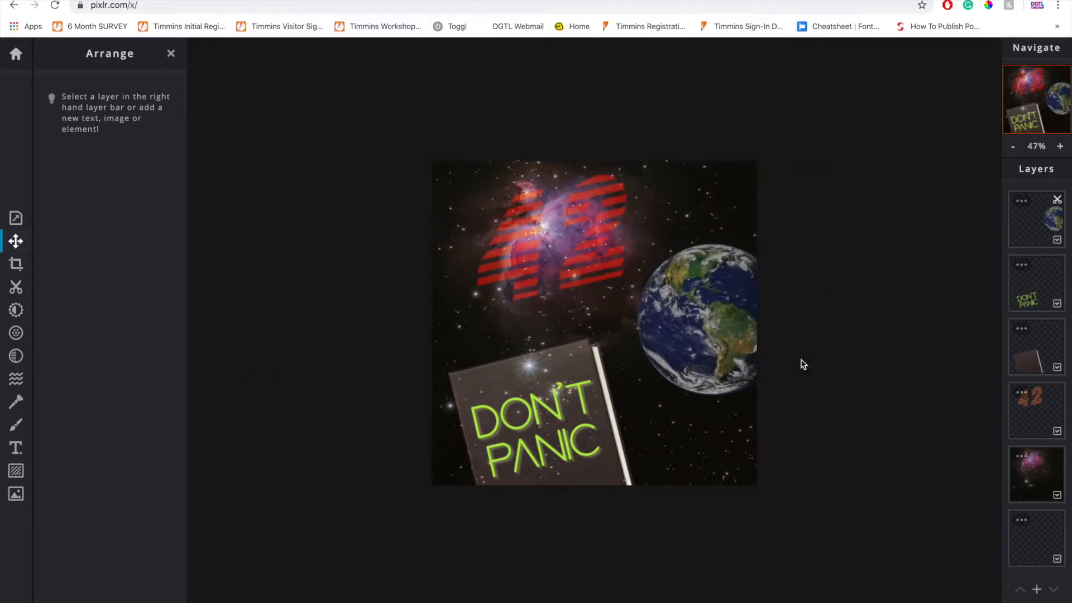
# Step: Shrink the petunia image to about 489 × 349 px and place it at the canvas's top edge, about 413 px from the left
pyautogui.moveTo(822, 160); pyautogui.dragTo(717, 194)
pyautogui.moveTo(748, 160); pyautogui.dragTo(706, 179)
pyautogui.moveTo(725, 278); pyautogui.dragTo(708, 266)
# Step: Move the petunia image toward Earth, to about 23 px from the canvas top and 470 px from the left
pyautogui.scroll(5, 647, 319)
pyautogui.scroll(1, 698, 316)
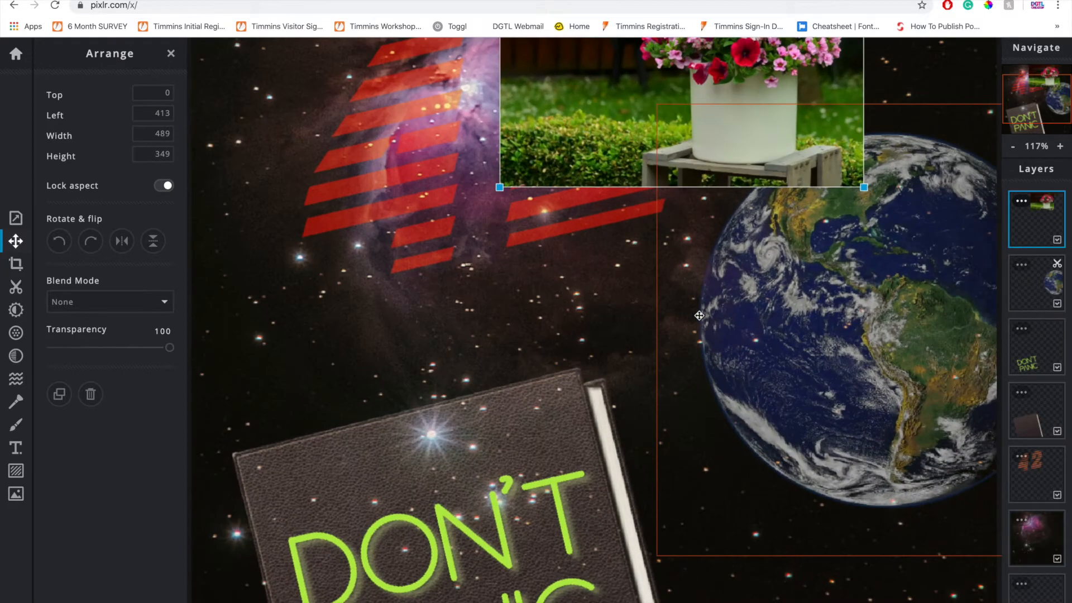
pyautogui.moveTo(704, 234); pyautogui.dragTo(641, 462)
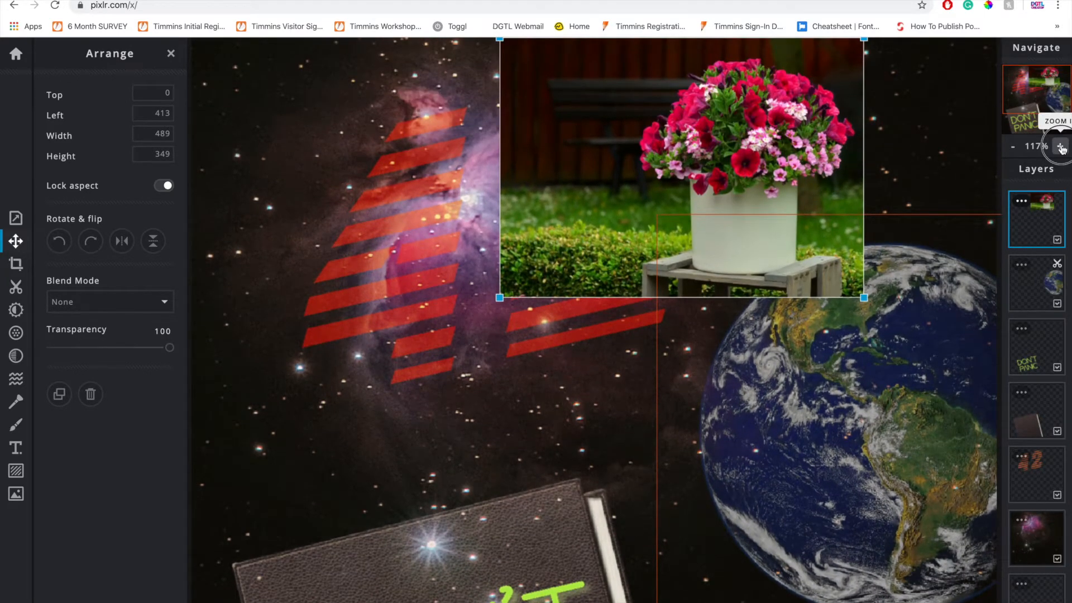
pyautogui.click(1013, 146)
pyautogui.click(1013, 147)
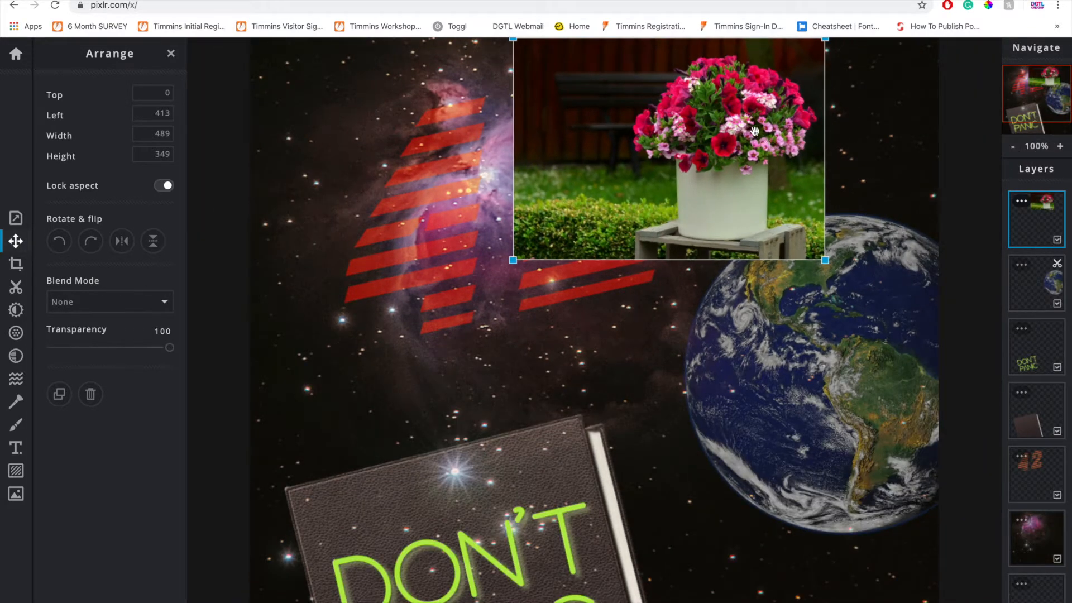
pyautogui.press('d')
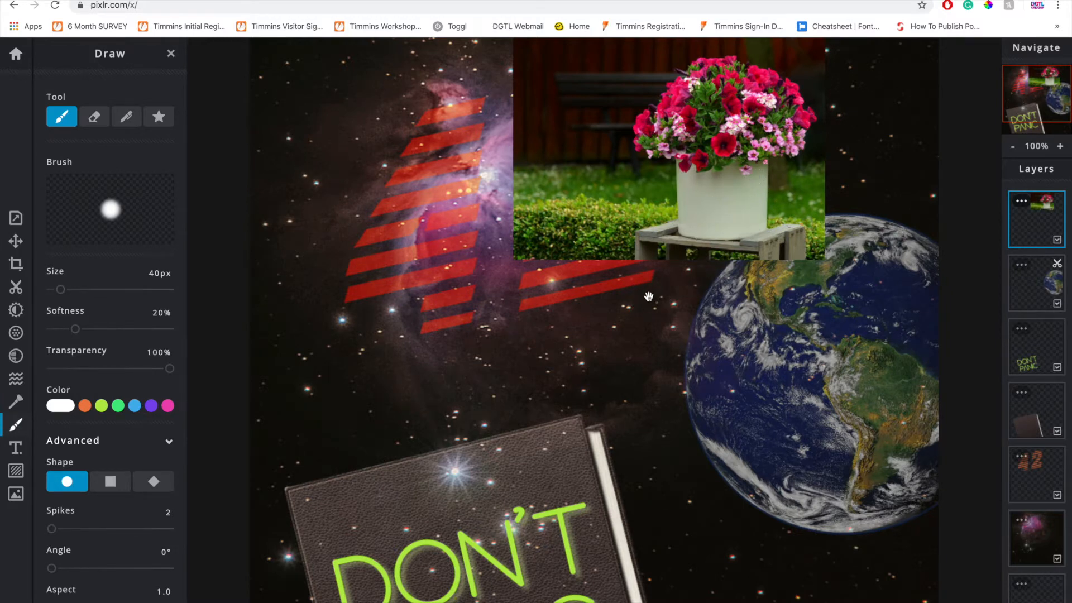
pyautogui.scroll(-1, 559, 288)
pyautogui.scroll(-4, 584, 291)
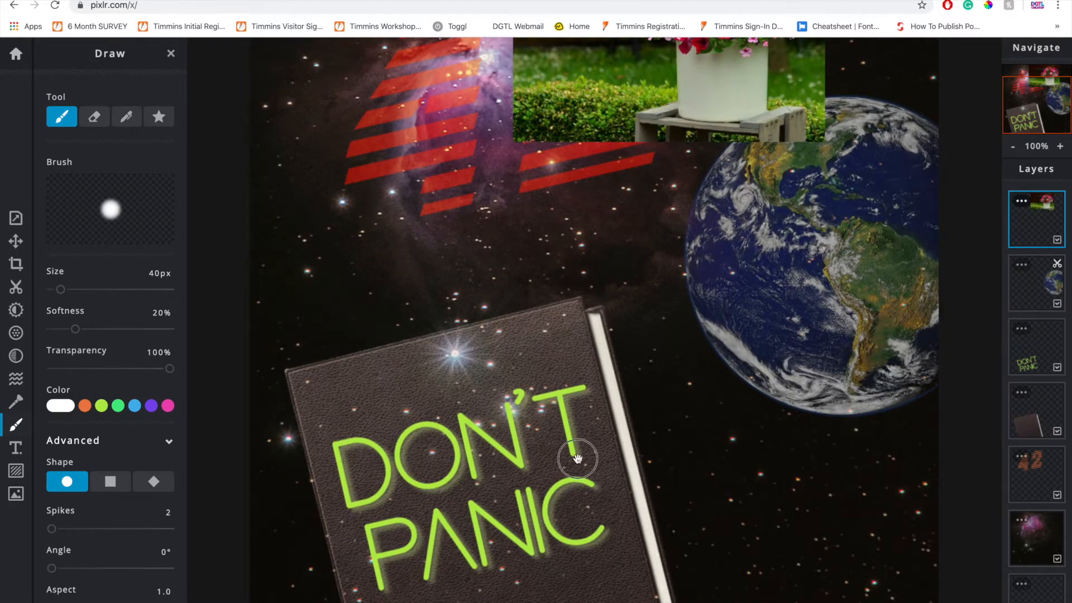
pyautogui.scroll(4, 577, 459)
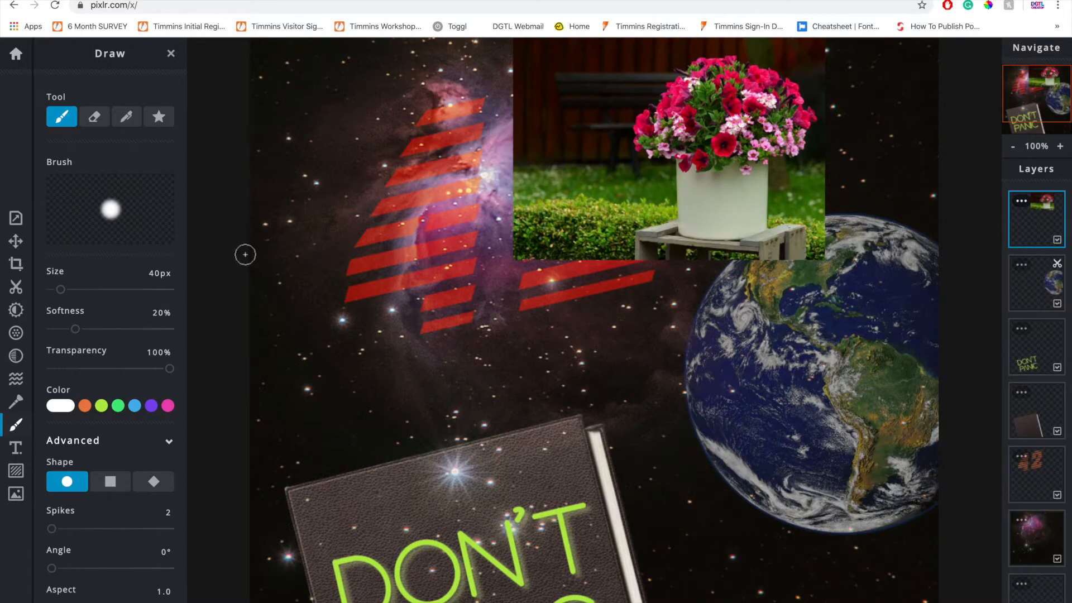
pyautogui.click(15, 246)
pyautogui.moveTo(751, 165)
pyautogui.mouseDown()
pyautogui.moveTo(788, 202)
pyautogui.moveTo(786, 180)
pyautogui.mouseUp()
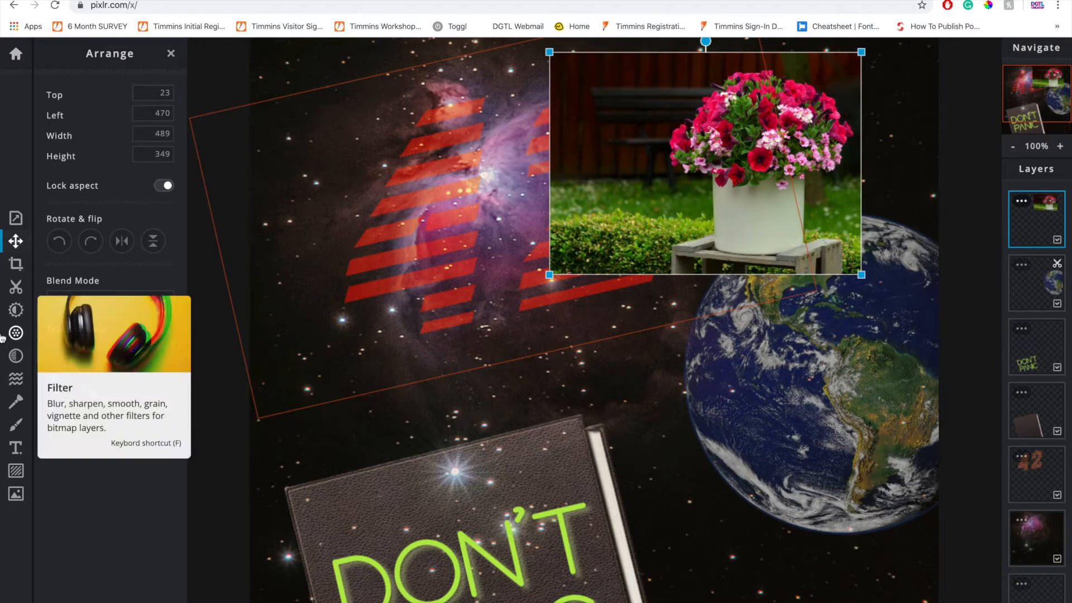
# Step: Use Magic Cutout in Remove mode to clear the dark background and the lawn areas around the petunia pot
pyautogui.click(16, 288)
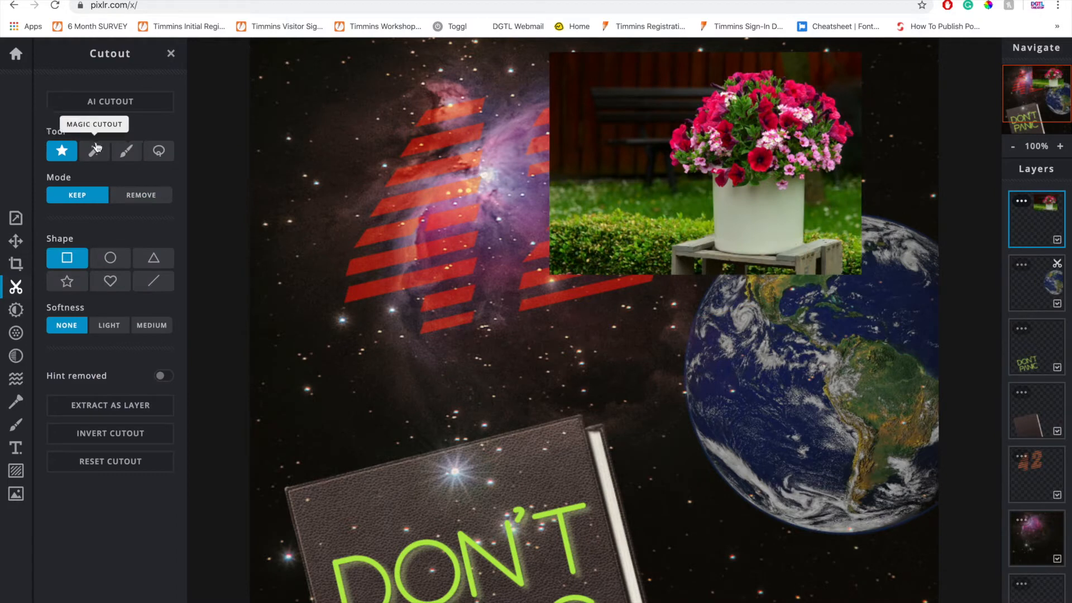
pyautogui.click(95, 152)
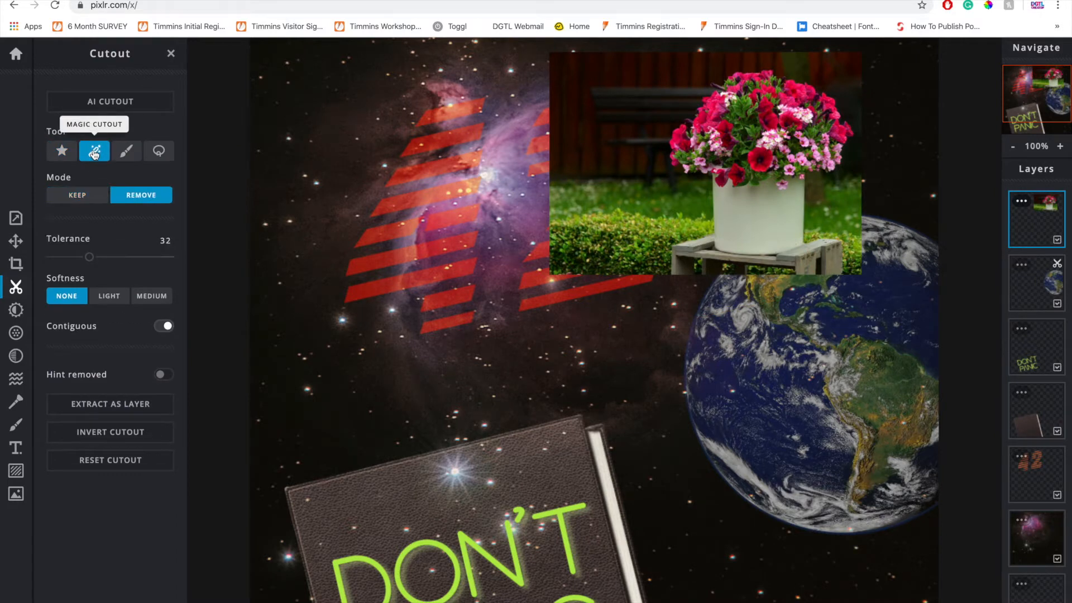
pyautogui.click(575, 102)
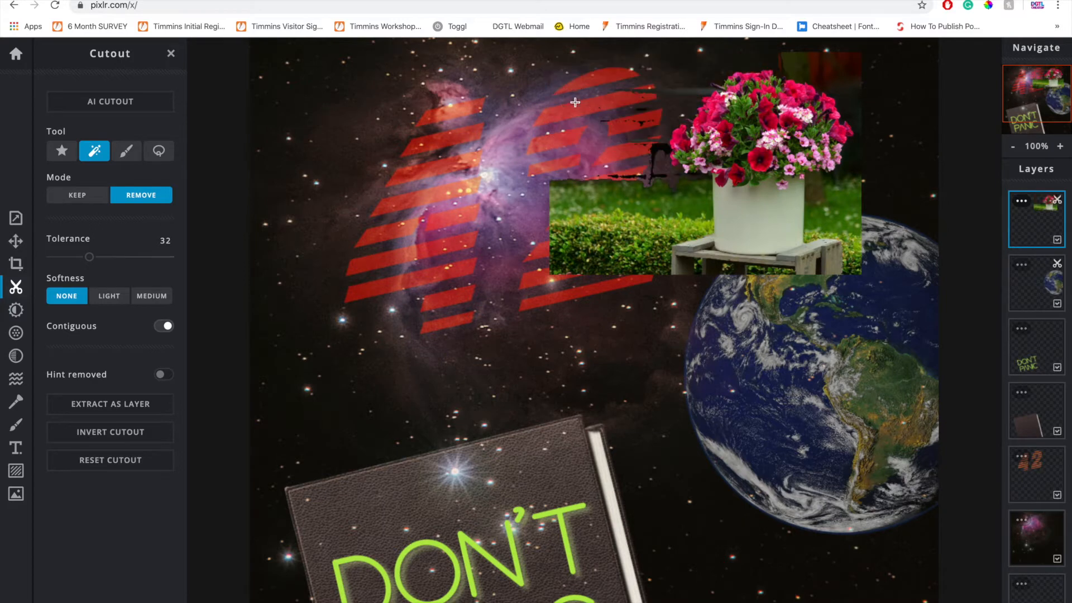
pyautogui.click(856, 72)
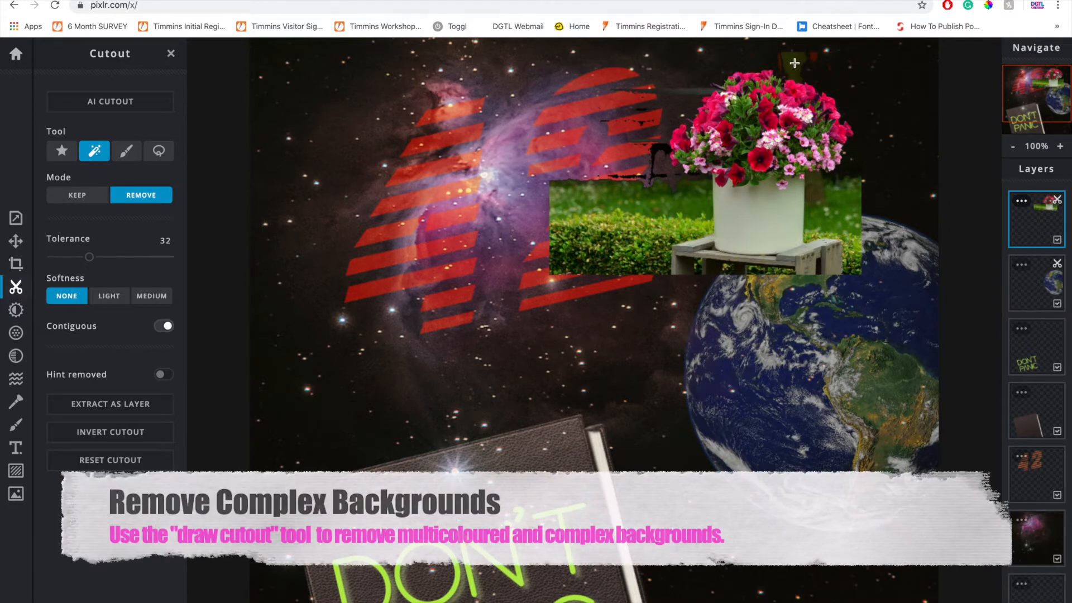
pyautogui.click(850, 196)
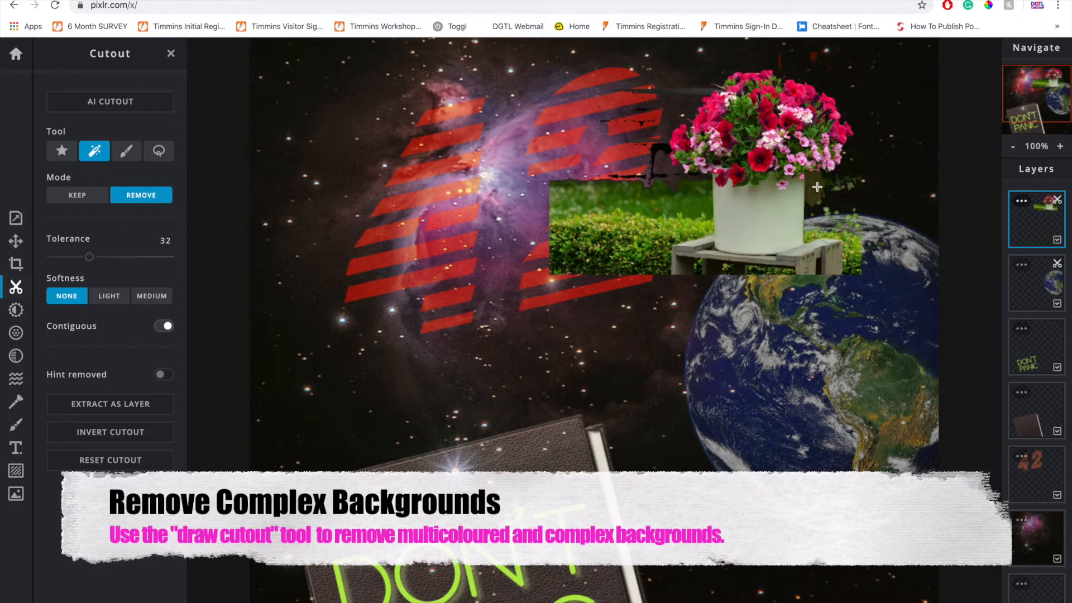
pyautogui.click(664, 195)
pyautogui.click(577, 197)
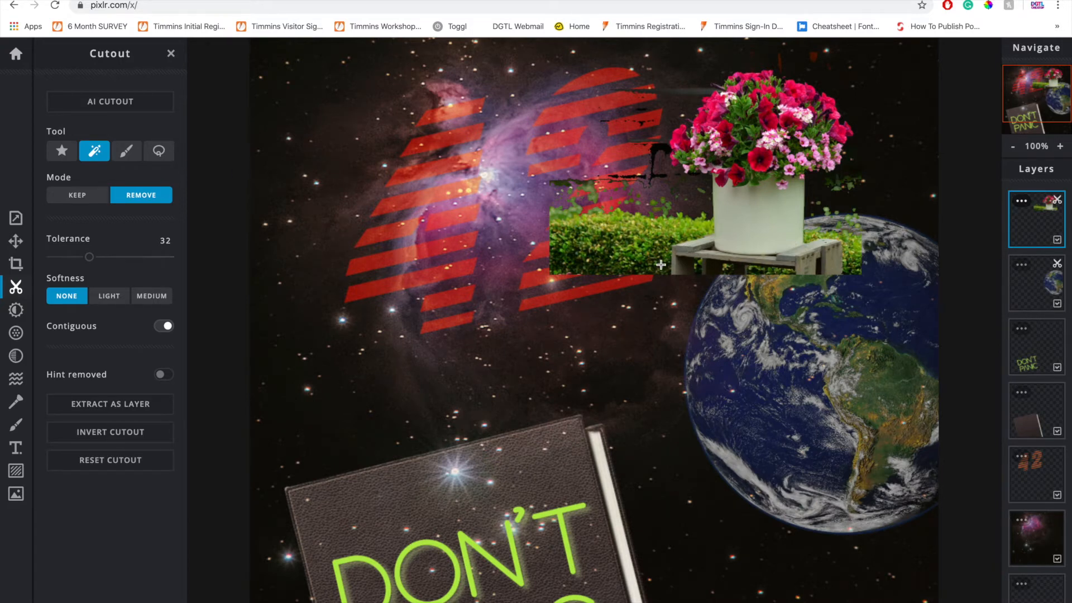
# Step: Erase the hedge's left part using Draw Cutout in Remove mode with 13% softness
pyautogui.scroll(3, 729, 282)
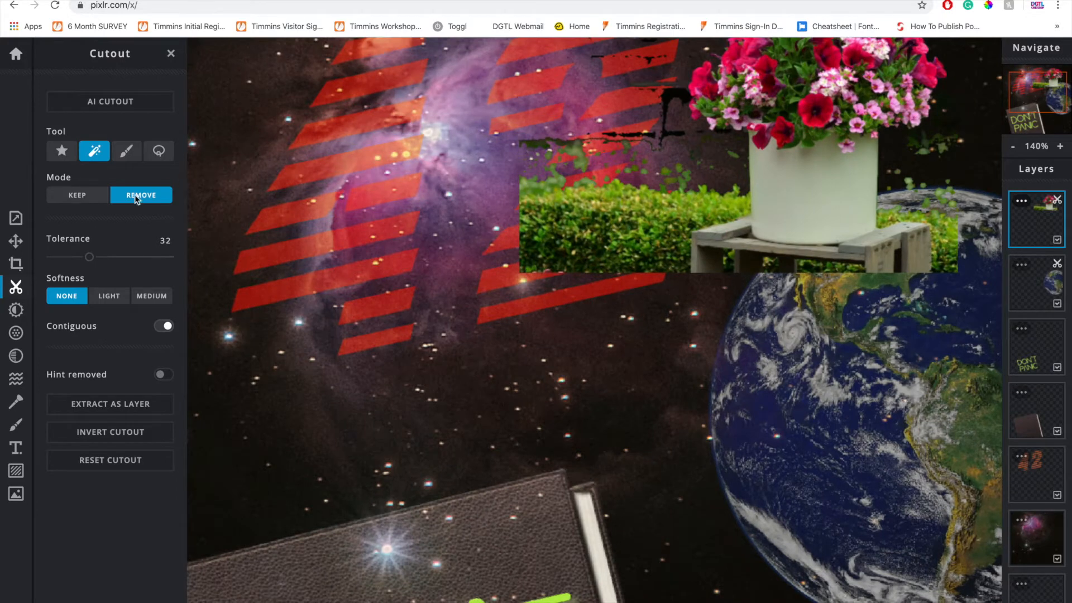
pyautogui.click(125, 152)
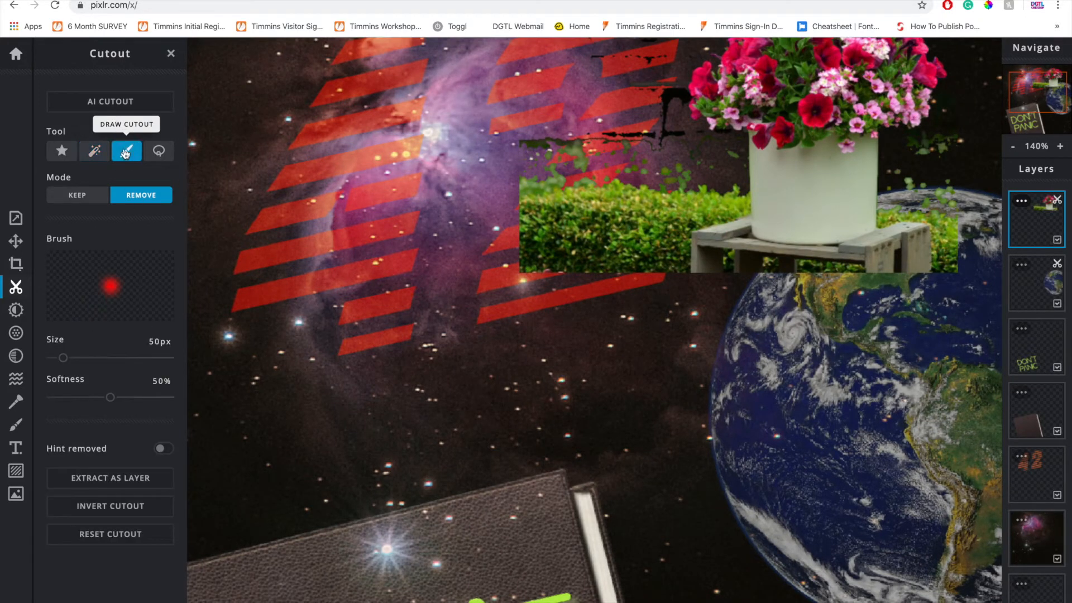
pyautogui.moveTo(110, 400); pyautogui.dragTo(66, 397)
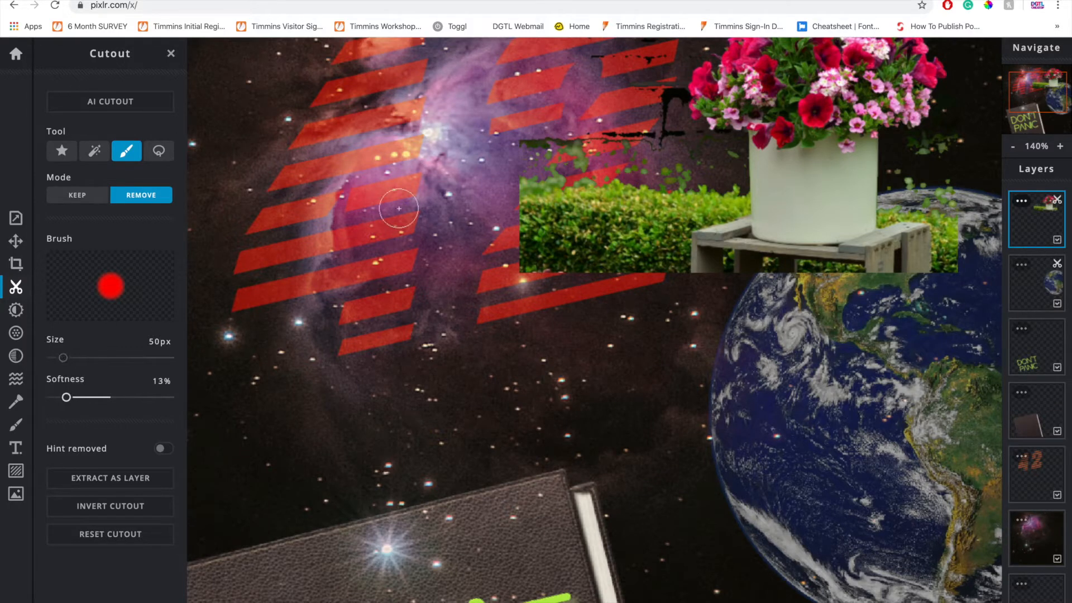
pyautogui.moveTo(522, 209)
pyautogui.mouseDown()
pyautogui.moveTo(518, 278)
pyautogui.moveTo(544, 239)
pyautogui.moveTo(517, 168)
pyautogui.moveTo(521, 107)
pyautogui.moveTo(568, 122)
pyautogui.moveTo(558, 199)
pyautogui.moveTo(568, 286)
pyautogui.moveTo(546, 246)
pyautogui.moveTo(548, 156)
pyautogui.moveTo(536, 147)
pyautogui.moveTo(603, 153)
pyautogui.moveTo(584, 194)
pyautogui.moveTo(586, 277)
pyautogui.moveTo(606, 316)
pyautogui.moveTo(600, 231)
pyautogui.moveTo(627, 147)
pyautogui.moveTo(610, 147)
pyautogui.moveTo(631, 130)
pyautogui.moveTo(628, 90)
pyautogui.moveTo(591, 56)
pyautogui.moveTo(675, 70)
pyautogui.moveTo(656, 140)
pyautogui.moveTo(605, 132)
pyautogui.moveTo(640, 87)
pyautogui.moveTo(630, 312)
pyautogui.mouseUp()
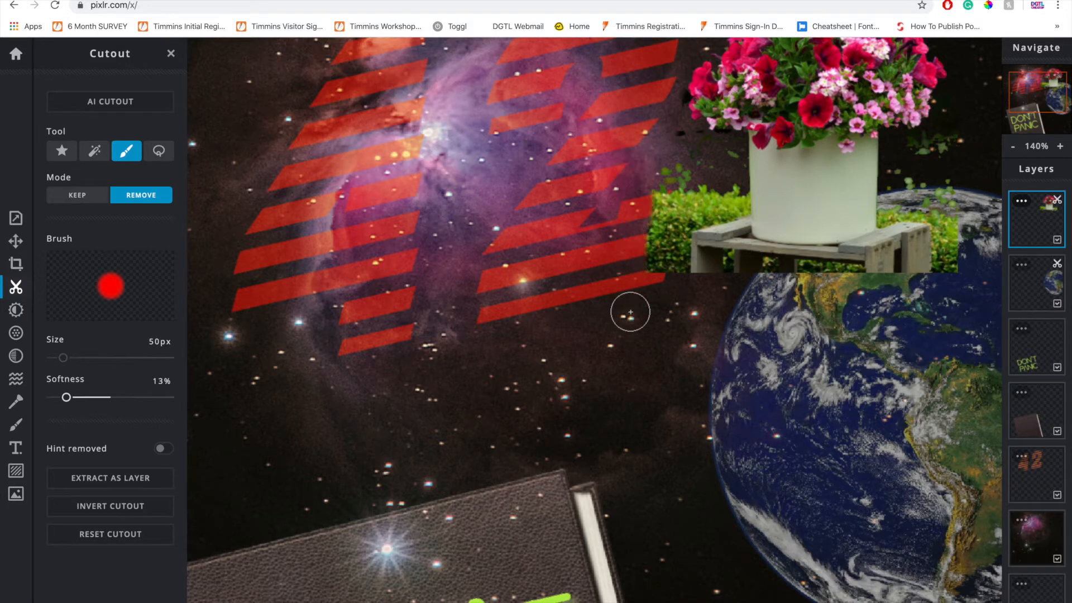
# Step: Paint back a strip of the removed hedge in Keep mode and return to Remove mode
pyautogui.click(72, 197)
pyautogui.moveTo(656, 196)
pyautogui.mouseDown()
pyautogui.moveTo(597, 218)
pyautogui.moveTo(525, 205)
pyautogui.mouseUp()
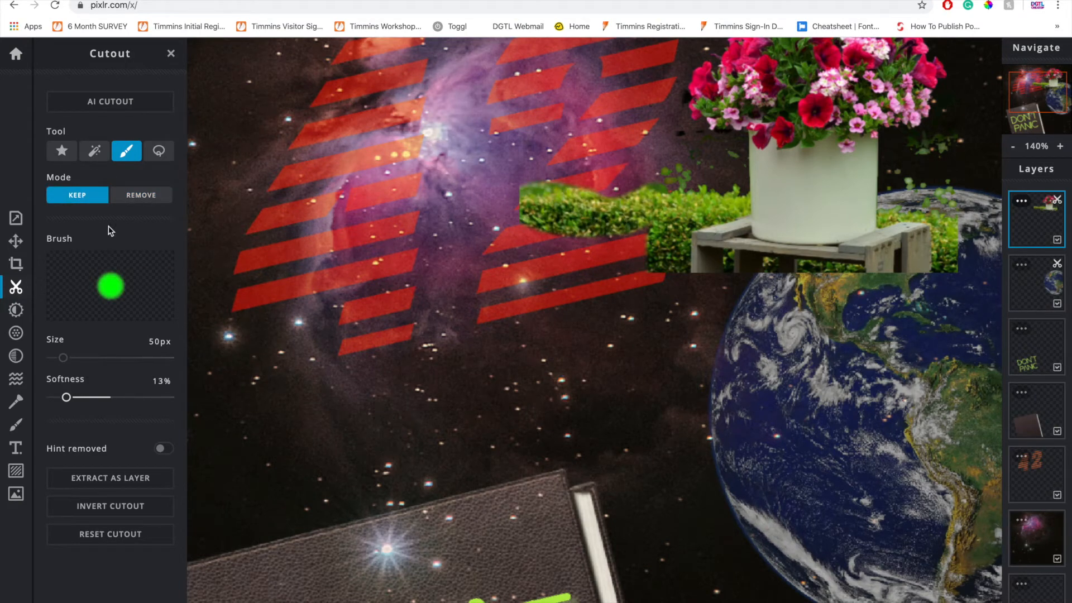
pyautogui.click(147, 207)
# Step: Erase the remaining hedge and the wooden crate around the white flower pot
pyautogui.moveTo(513, 213)
pyautogui.mouseDown()
pyautogui.moveTo(545, 239)
pyautogui.moveTo(653, 215)
pyautogui.moveTo(642, 223)
pyautogui.moveTo(689, 148)
pyautogui.moveTo(662, 112)
pyautogui.moveTo(735, 265)
pyautogui.moveTo(949, 268)
pyautogui.moveTo(931, 162)
pyautogui.mouseUp()
pyautogui.moveTo(728, 237); pyautogui.dragTo(728, 201)
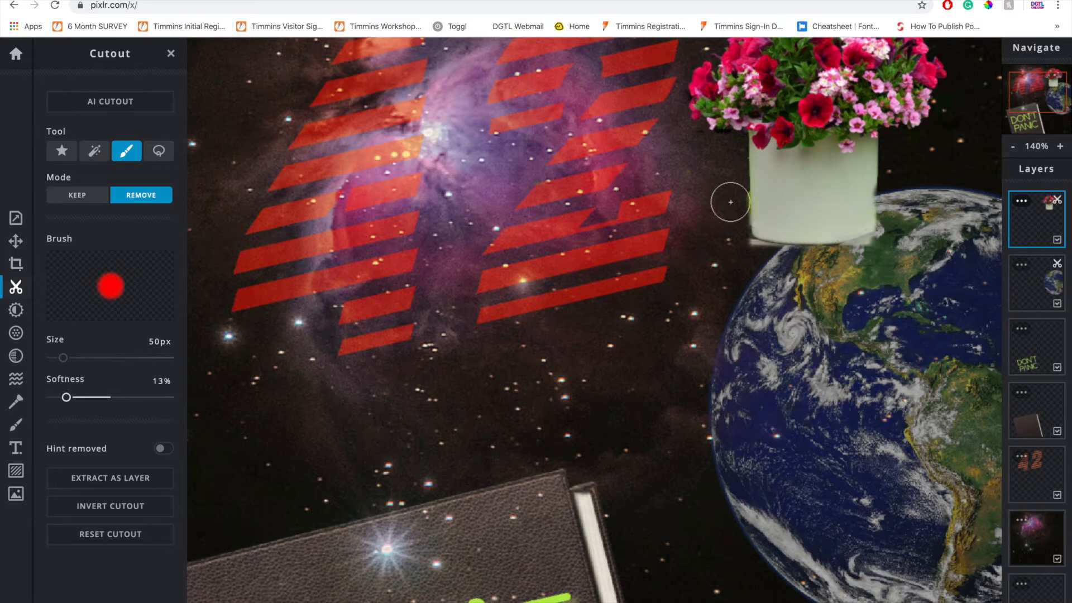
# Step: Set the cutout brush size to 16 px and clean up the side and bottom edges of the flower pot
pyautogui.scroll(1, 821, 281)
pyautogui.scroll(3, 822, 281)
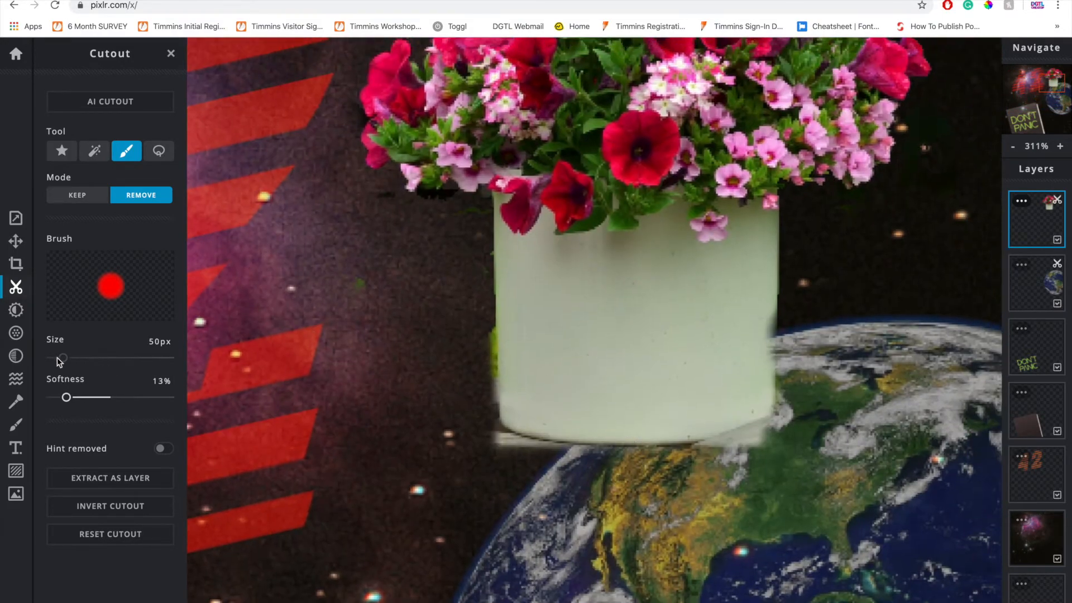
pyautogui.moveTo(63, 358); pyautogui.dragTo(55, 358)
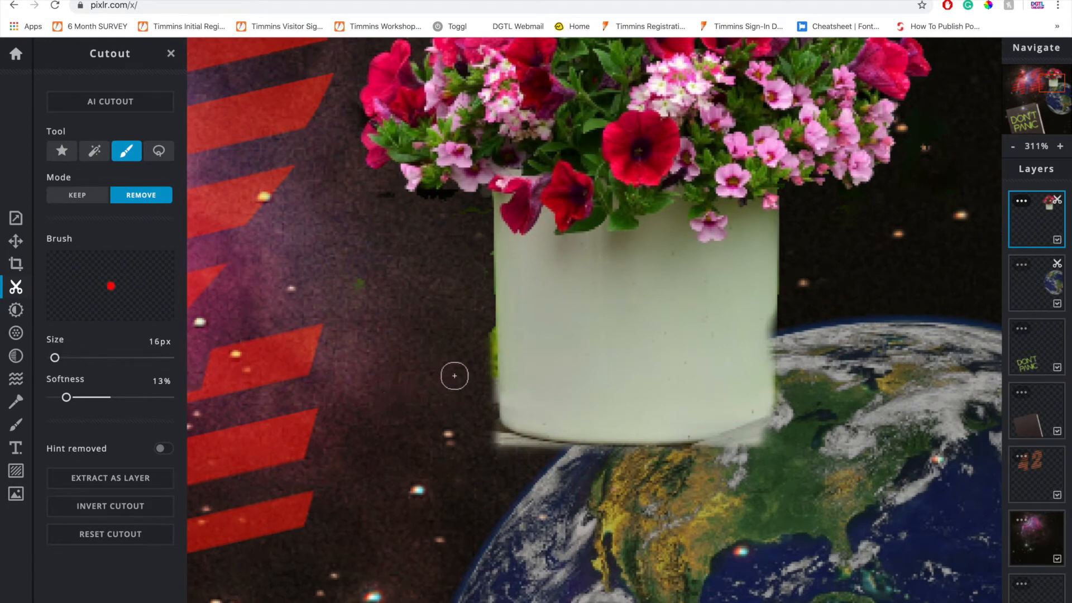
pyautogui.moveTo(481, 334)
pyautogui.mouseDown()
pyautogui.moveTo(482, 437)
pyautogui.moveTo(545, 446)
pyautogui.mouseUp()
pyautogui.moveTo(780, 446)
pyautogui.mouseDown()
pyautogui.moveTo(753, 438)
pyautogui.moveTo(653, 455)
pyautogui.moveTo(558, 452)
pyautogui.mouseUp()
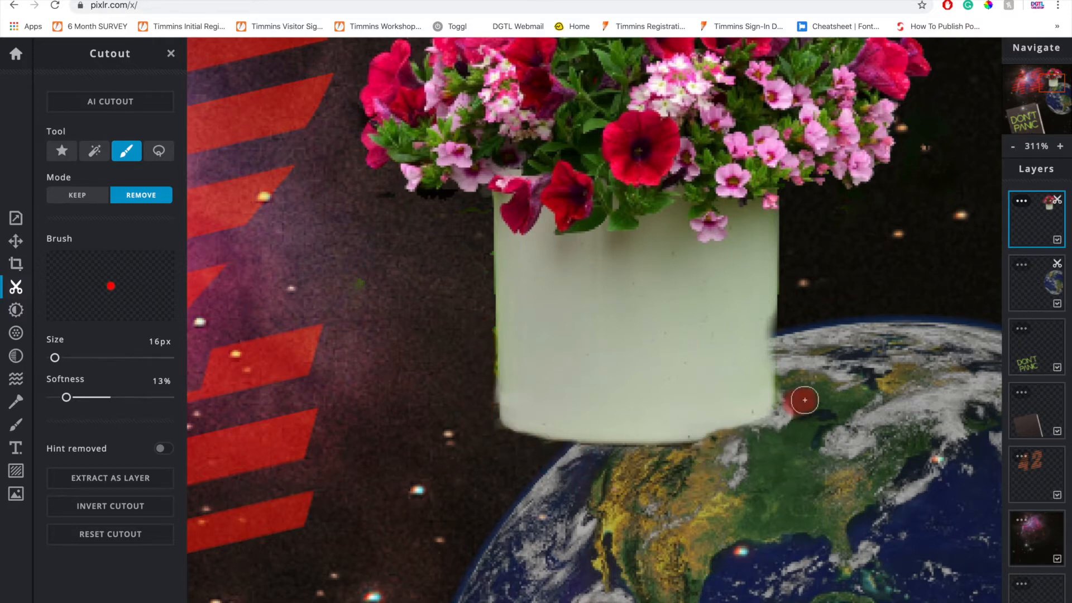
pyautogui.moveTo(888, 375)
pyautogui.mouseDown()
pyautogui.moveTo(839, 478)
pyautogui.moveTo(900, 388)
pyautogui.moveTo(833, 511)
pyautogui.moveTo(915, 470)
pyautogui.moveTo(928, 431)
pyautogui.mouseUp()
pyautogui.moveTo(860, 487)
pyautogui.mouseDown()
pyautogui.moveTo(777, 505)
pyautogui.moveTo(593, 513)
pyautogui.mouseUp()
# Step: Erase leftover background beside the flowers and set the cutout brush size to 116 px
pyautogui.scroll(-5, 778, 382)
pyautogui.moveTo(619, 123); pyautogui.dragTo(621, 122)
pyautogui.moveTo(55, 357); pyautogui.dragTo(78, 357)
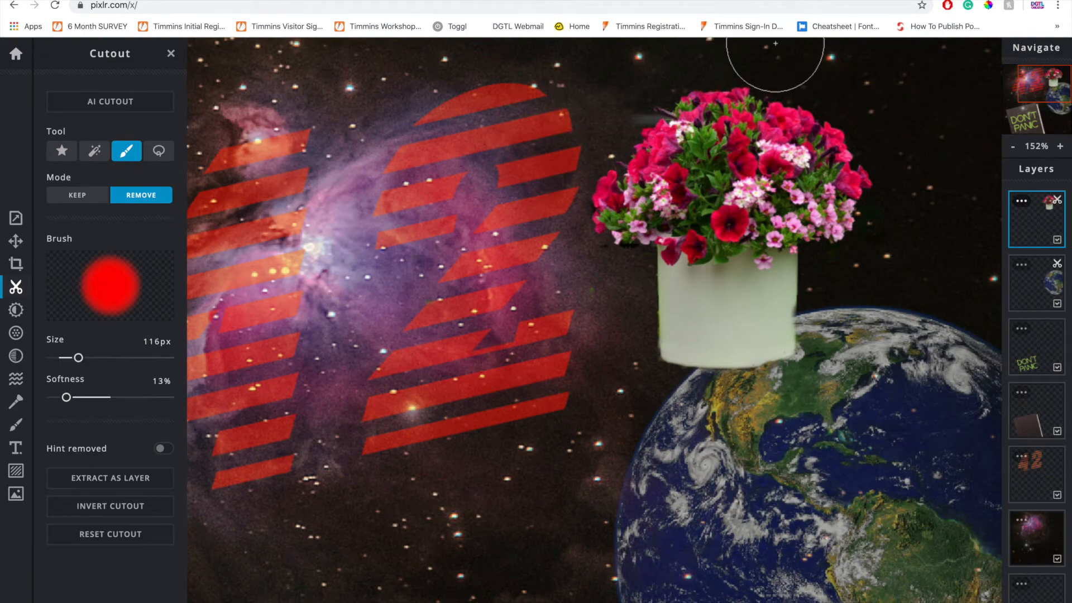
# Step: Tilt the flower pot clockwise, shrink its layer to about 379 × 345 px and place it above Earth
pyautogui.press('v')
pyautogui.moveTo(645, 48); pyautogui.dragTo(680, 122)
pyautogui.moveTo(720, 251); pyautogui.dragTo(804, 215)
pyautogui.click(15, 287)
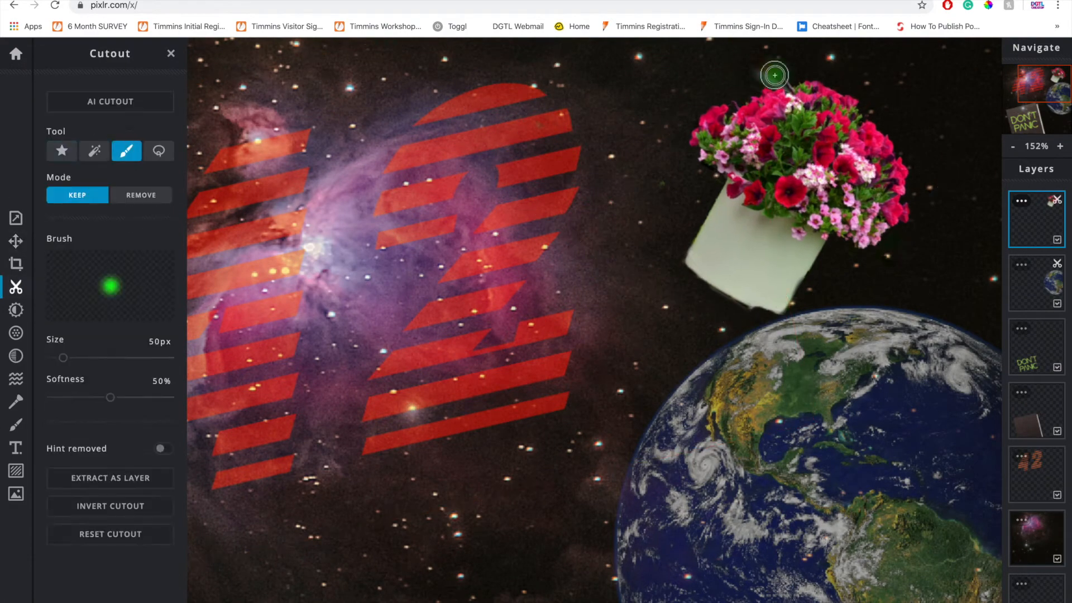
pyautogui.click(141, 195)
pyautogui.press('v')
pyautogui.moveTo(486, 378); pyautogui.dragTo(560, 293)
# Step: Set the flower pot layer's blend mode to Hard-light and move it to about top -18, left 561
pyautogui.click(135, 311)
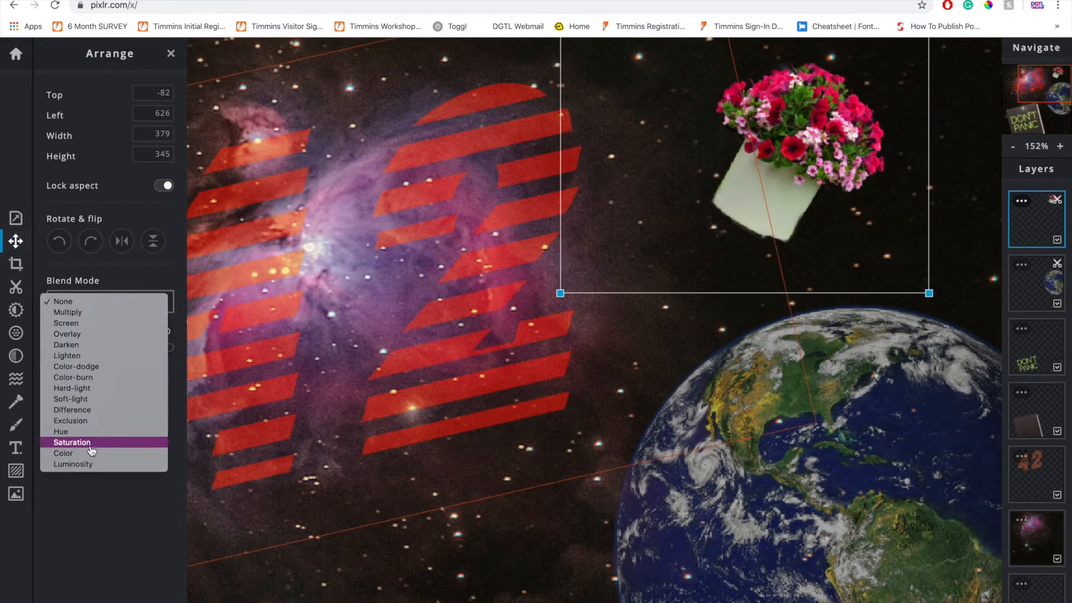
pyautogui.click(112, 388)
pyautogui.scroll(-5, 625, 315)
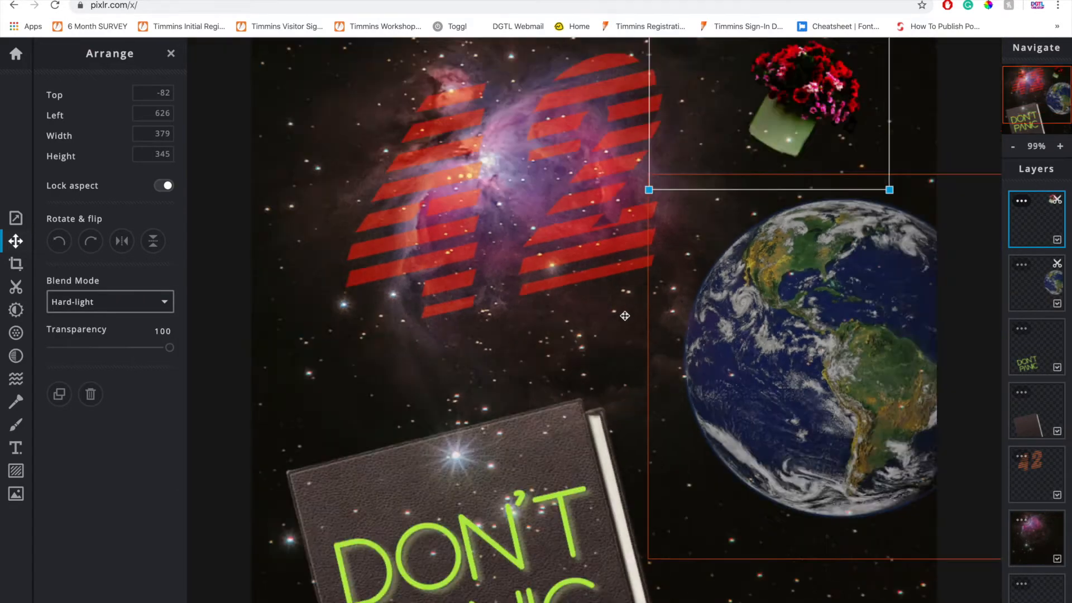
pyautogui.moveTo(723, 164); pyautogui.dragTo(698, 188)
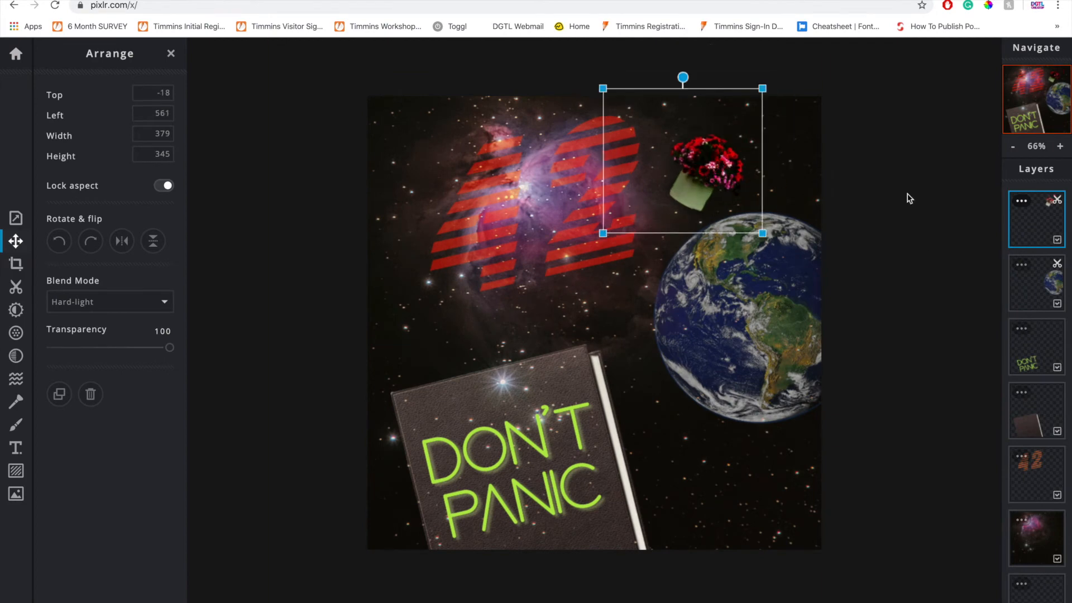
# Step: Rotate the red 42 text slightly further counterclockwise
pyautogui.click(509, 234)
pyautogui.moveTo(508, 98)
pyautogui.mouseDown()
pyautogui.moveTo(489, 98)
pyautogui.moveTo(500, 96)
pyautogui.mouseUp()
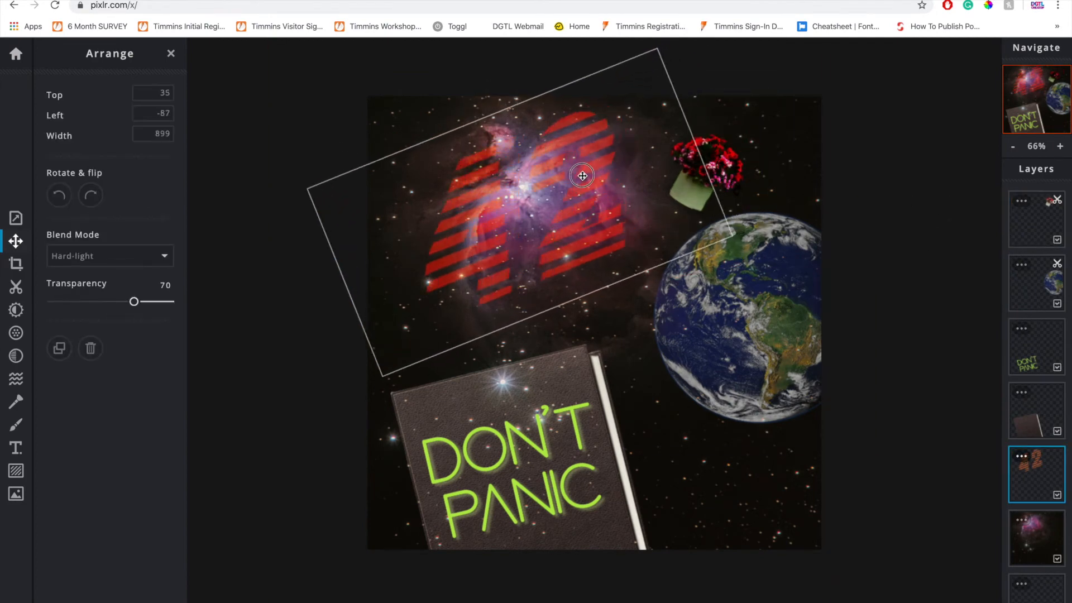
pyautogui.click(947, 249)
# Step: Move the Earth layer slightly down and to the right to leave more space below the flower pot
pyautogui.moveTo(877, 288); pyautogui.dragTo(887, 321)
pyautogui.click(893, 177)
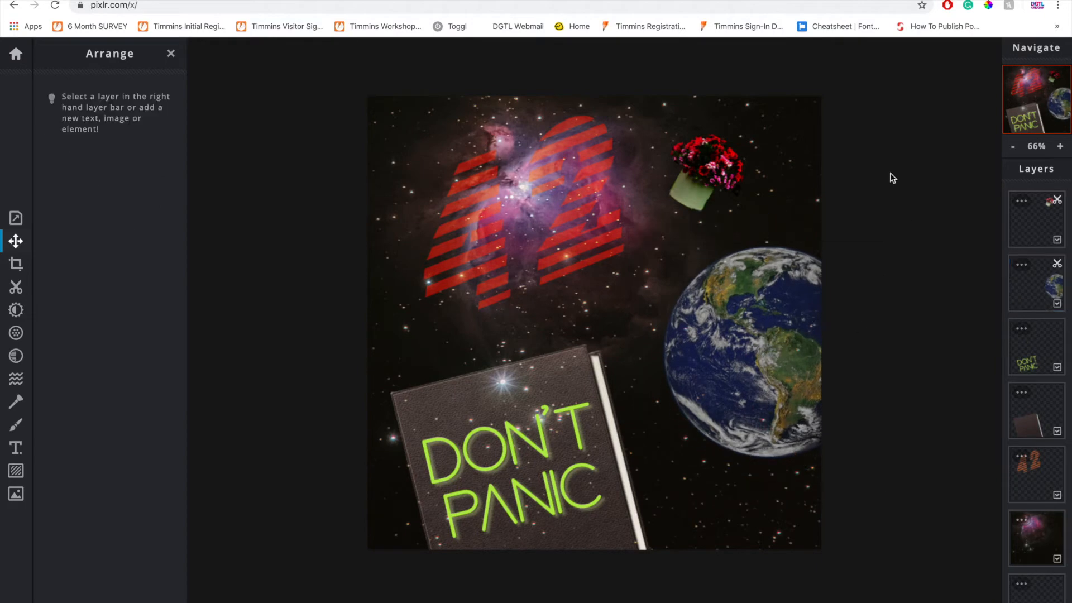
# Step: Add dolphins-3769402_1920.jpg to the collage as a new image layer
pyautogui.press('x')
pyautogui.click(1037, 599)
pyautogui.click(542, 344)
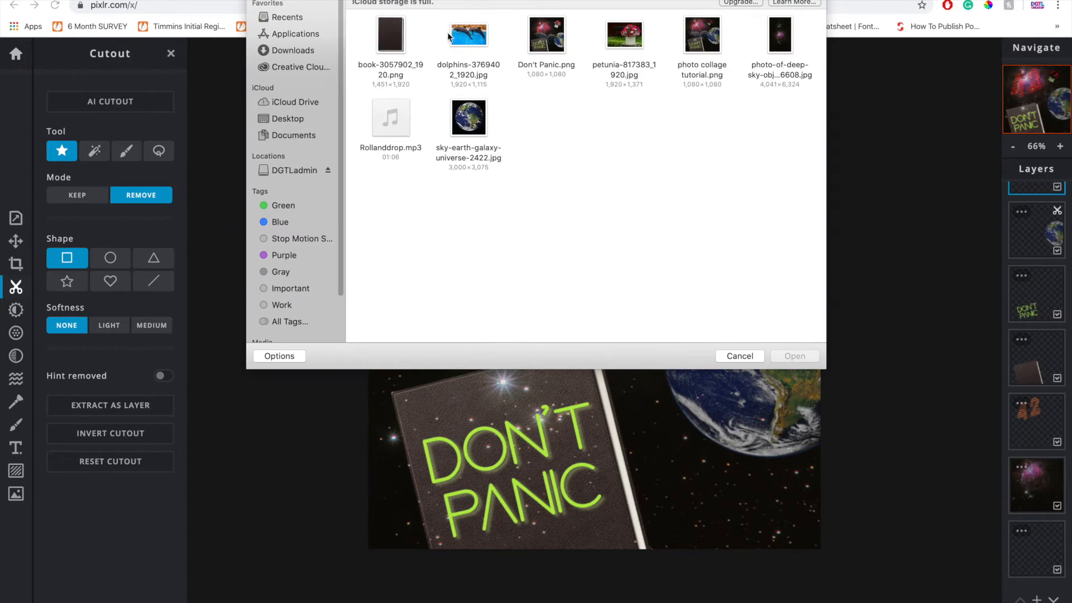
pyautogui.click(467, 39)
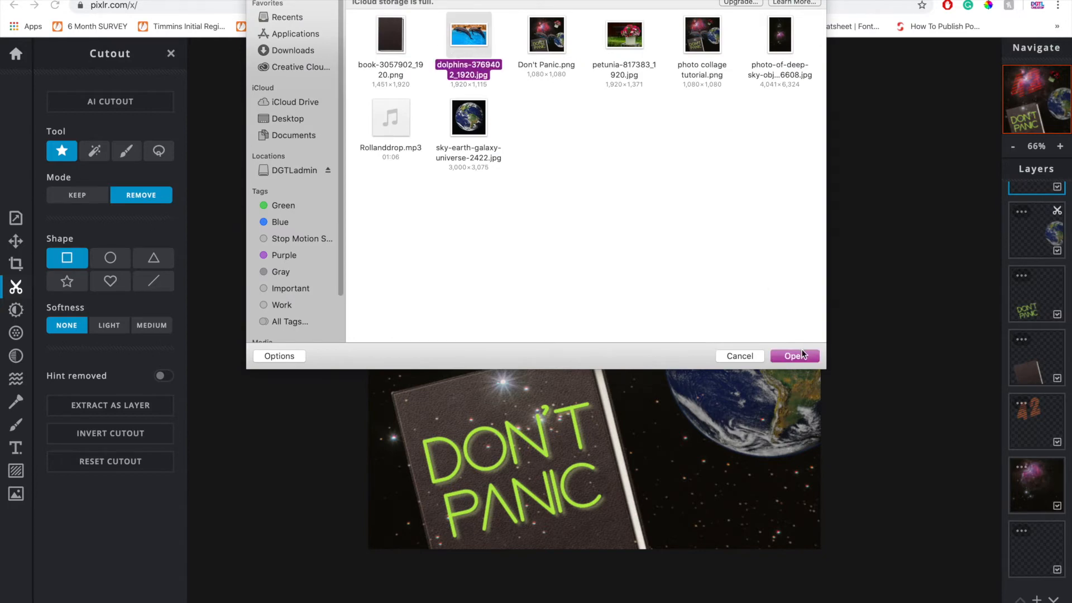
pyautogui.click(810, 363)
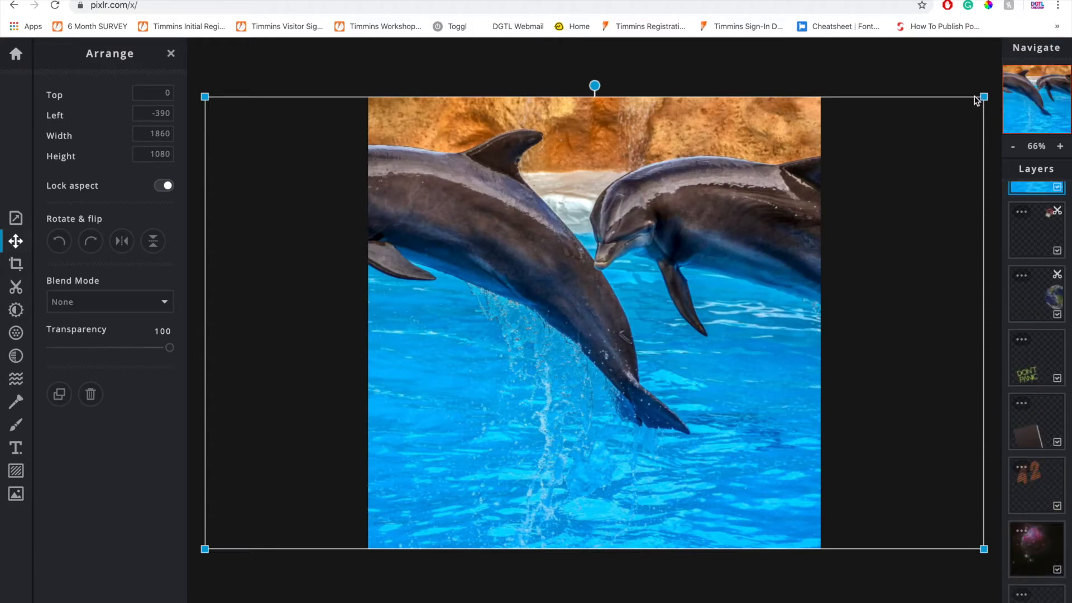
# Step: Shrink the dolphin photo to about 708 × 411 px, tilt it counterclockwise and place it over the book's upper part
pyautogui.moveTo(984, 94); pyautogui.dragTo(619, 384)
pyautogui.moveTo(565, 413); pyautogui.dragTo(603, 290)
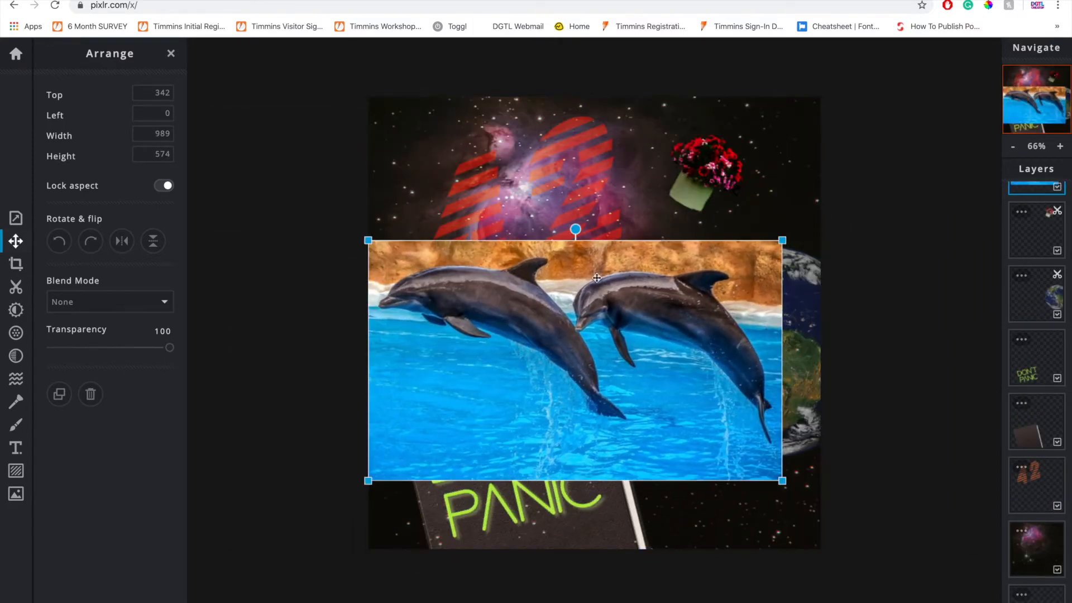
pyautogui.moveTo(576, 230); pyautogui.dragTo(550, 231)
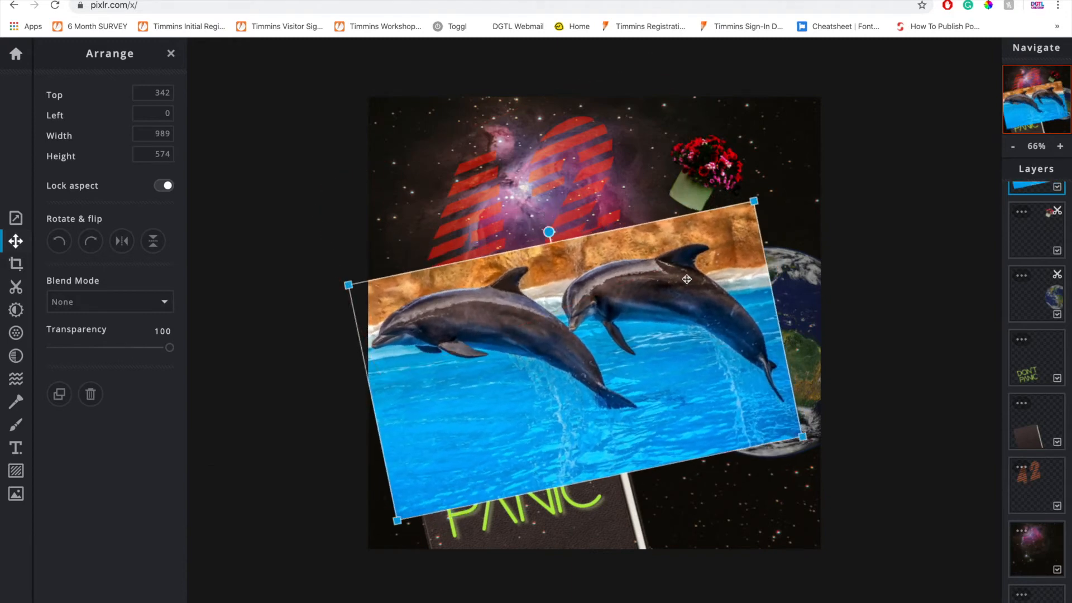
pyautogui.moveTo(752, 199); pyautogui.dragTo(687, 282)
pyautogui.moveTo(622, 400); pyautogui.dragTo(653, 402)
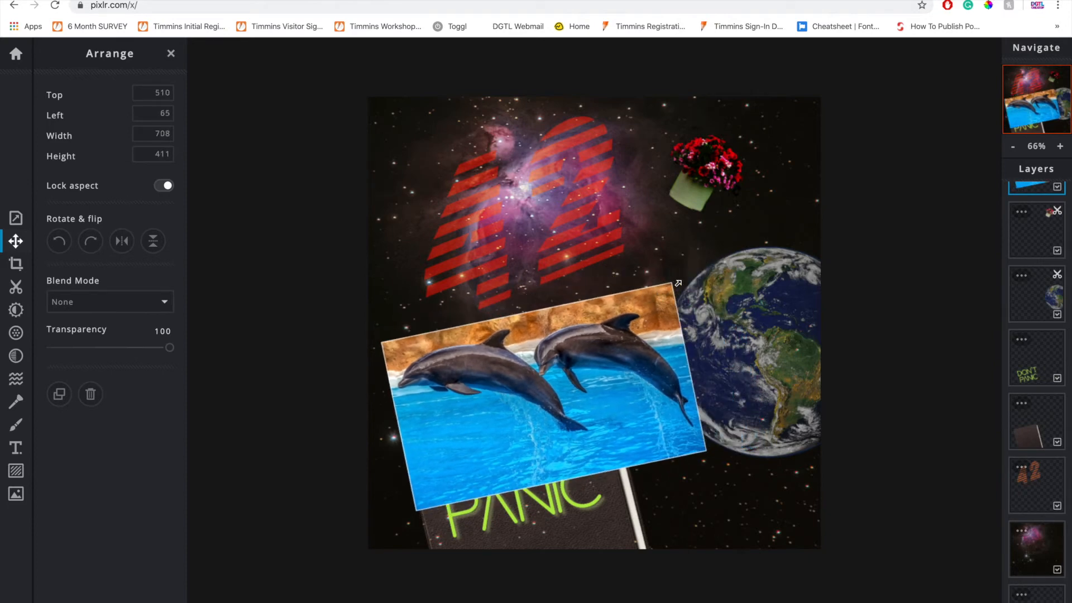
# Step: Erase the background in front of the leading dolphin's snout using the Draw cutout brush at 50 px and 50% softness
pyautogui.click(16, 287)
pyautogui.scroll(3, 238, 357)
pyautogui.click(126, 151)
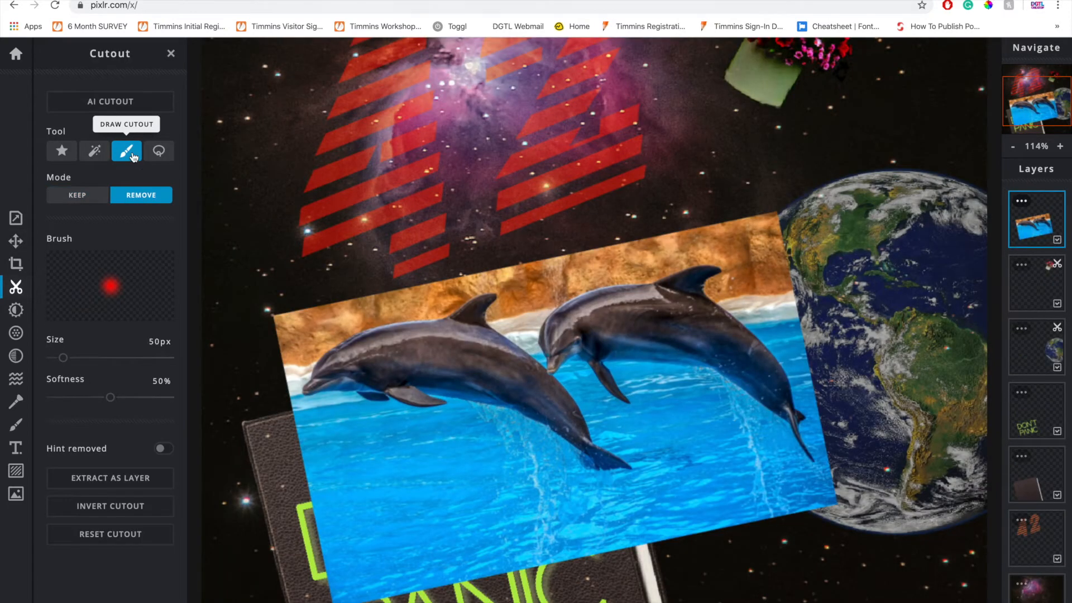
pyautogui.moveTo(286, 353)
pyautogui.mouseDown()
pyautogui.moveTo(291, 314)
pyautogui.moveTo(277, 314)
pyautogui.moveTo(288, 405)
pyautogui.moveTo(271, 434)
pyautogui.moveTo(288, 456)
pyautogui.moveTo(286, 416)
pyautogui.moveTo(335, 464)
pyautogui.mouseUp()
# Step: Set the cutout brush to 19 px and 18% softness and remove a strip of background along both dolphins' outlines
pyautogui.scroll(10, 381, 348)
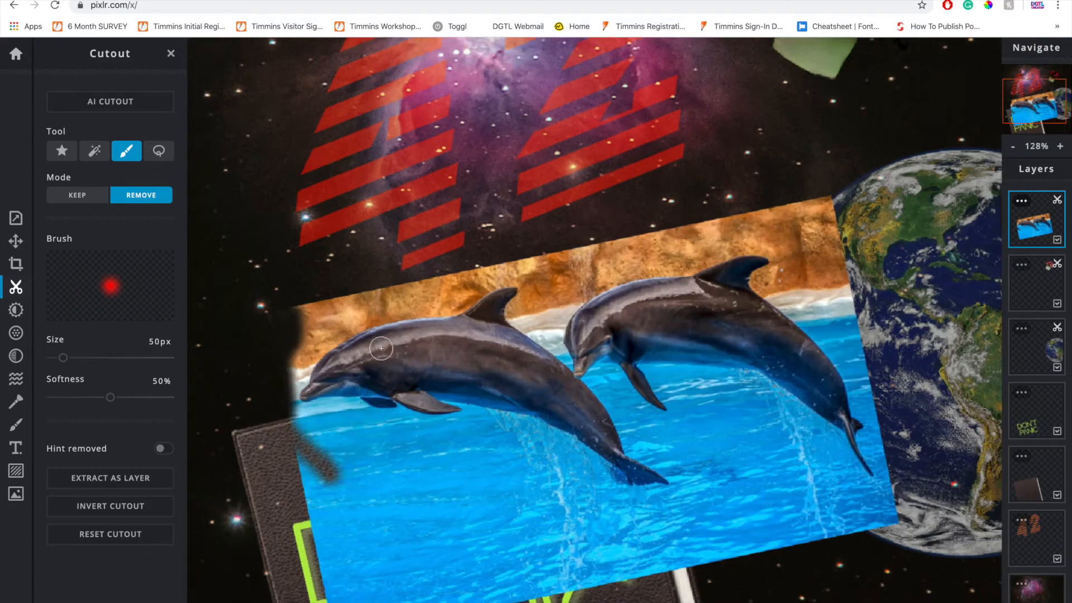
pyautogui.scroll(-5, 380, 347)
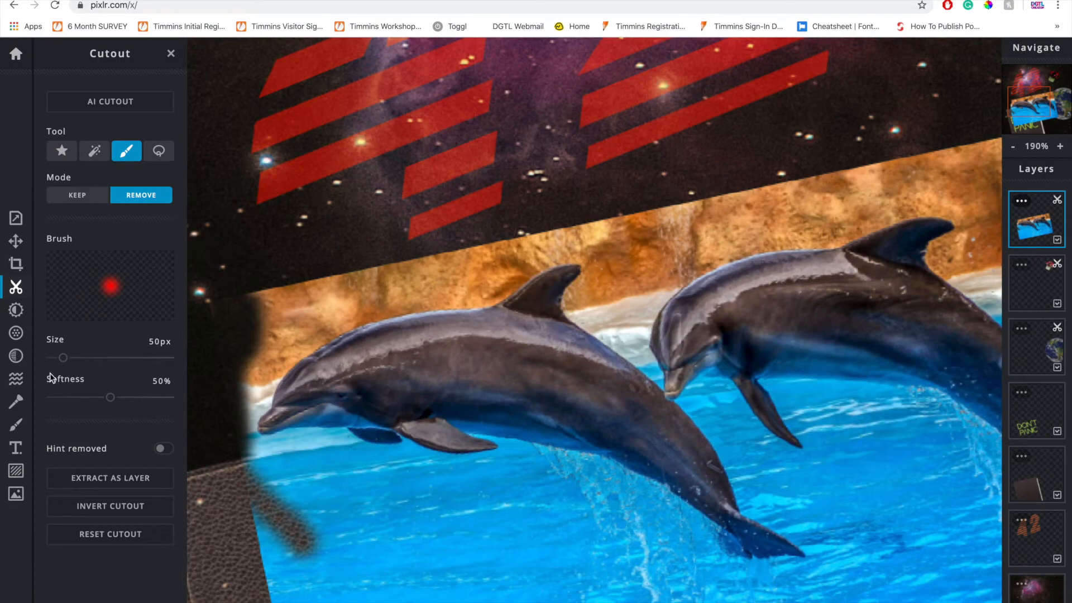
pyautogui.moveTo(63, 357); pyautogui.dragTo(59, 358)
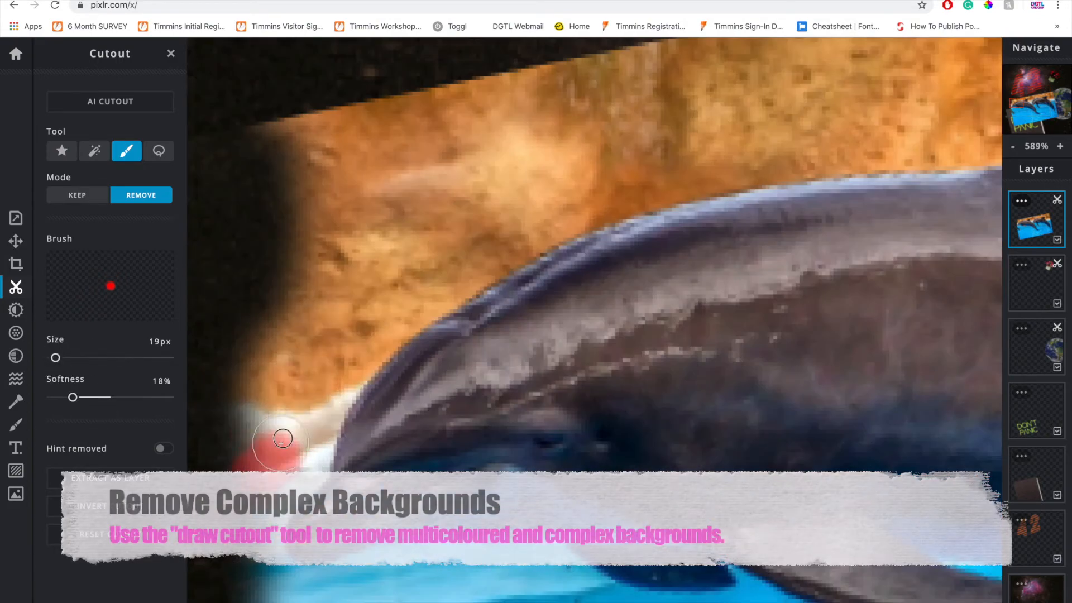
pyautogui.moveTo(313, 240)
pyautogui.mouseDown()
pyautogui.moveTo(412, 285)
pyautogui.moveTo(391, 263)
pyautogui.moveTo(386, 162)
pyautogui.moveTo(283, 191)
pyautogui.moveTo(598, 163)
pyautogui.moveTo(527, 199)
pyautogui.moveTo(391, 188)
pyautogui.mouseUp()
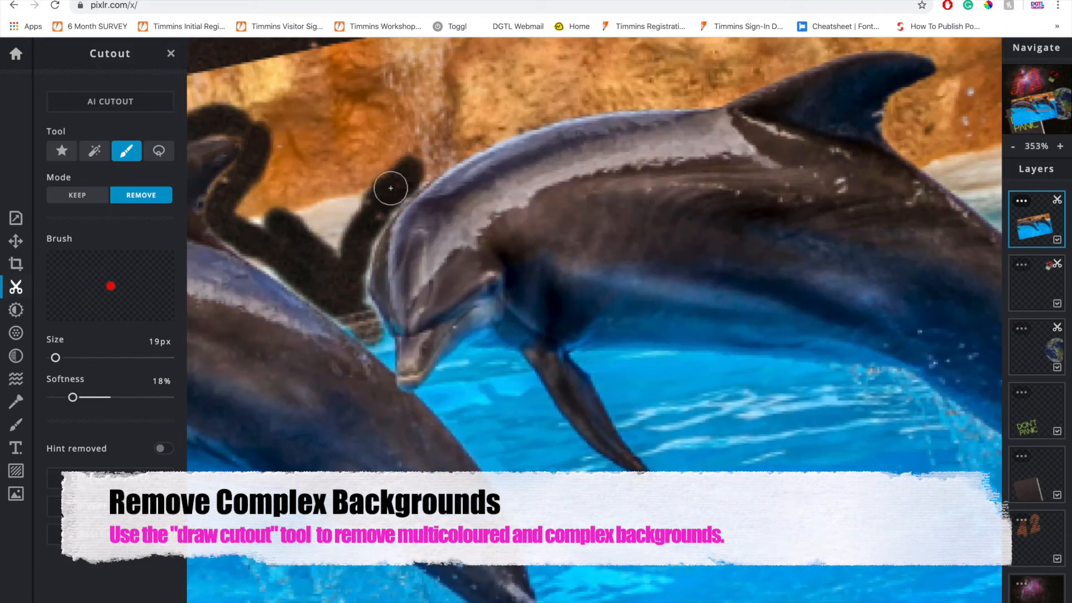
pyautogui.hscroll(5, 391, 188)
pyautogui.moveTo(528, 237); pyautogui.dragTo(566, 202)
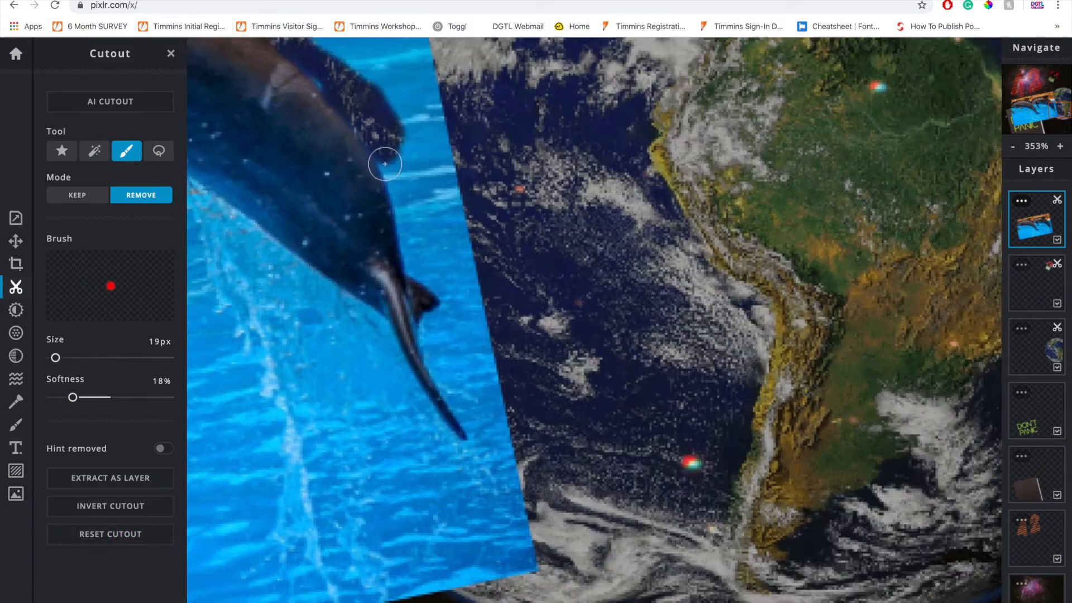
pyautogui.moveTo(430, 324); pyautogui.dragTo(461, 402)
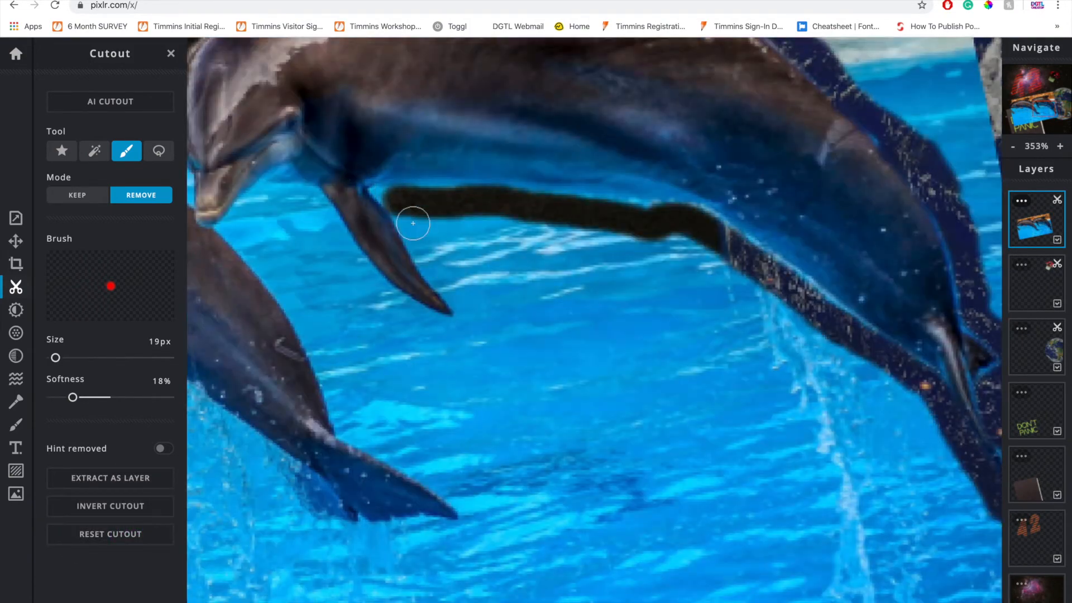
pyautogui.moveTo(413, 224)
pyautogui.mouseDown()
pyautogui.moveTo(311, 201)
pyautogui.moveTo(478, 359)
pyautogui.mouseUp()
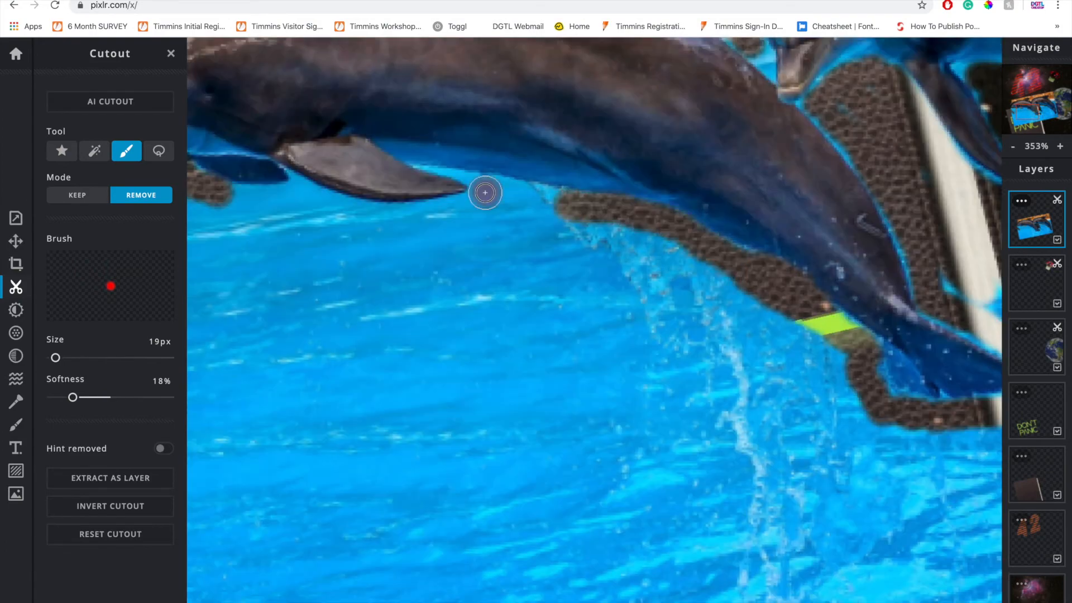
pyautogui.moveTo(347, 190); pyautogui.dragTo(412, 196)
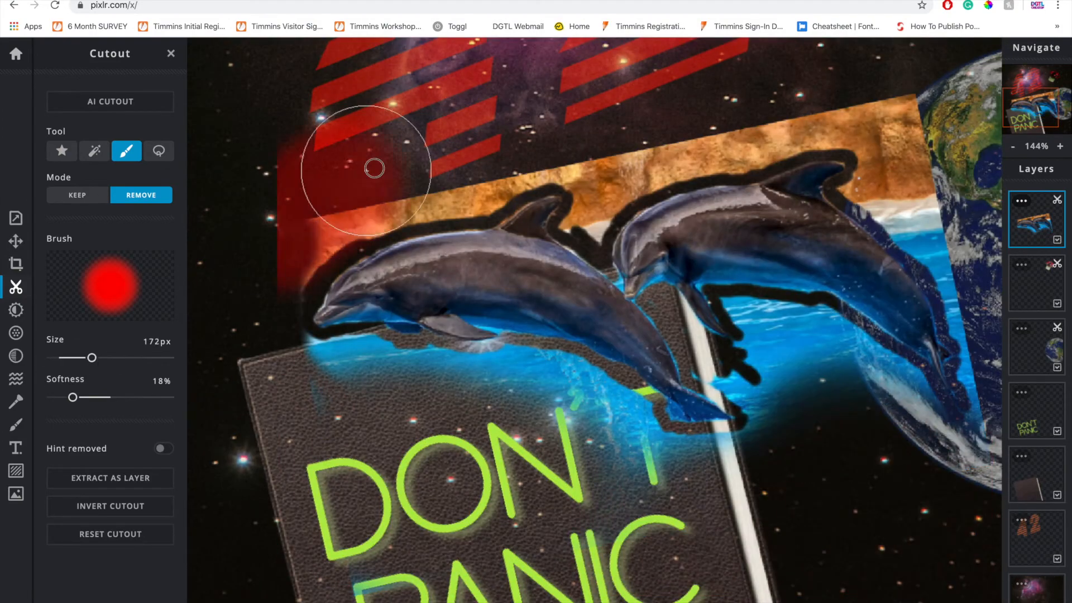
# Step: Erase the rock background above the dolphins and the water over Earth with a large cutout brush
pyautogui.press('[')
pyautogui.press('[')
pyautogui.press('[')
pyautogui.press('[')
pyautogui.press('[')
pyautogui.press('[')
pyautogui.press('[')
pyautogui.press('[')
pyautogui.press('[')
pyautogui.moveTo(525, 173)
pyautogui.mouseDown()
pyautogui.moveTo(905, 165)
pyautogui.moveTo(926, 185)
pyautogui.mouseUp()
pyautogui.moveTo(916, 402); pyautogui.dragTo(781, 329)
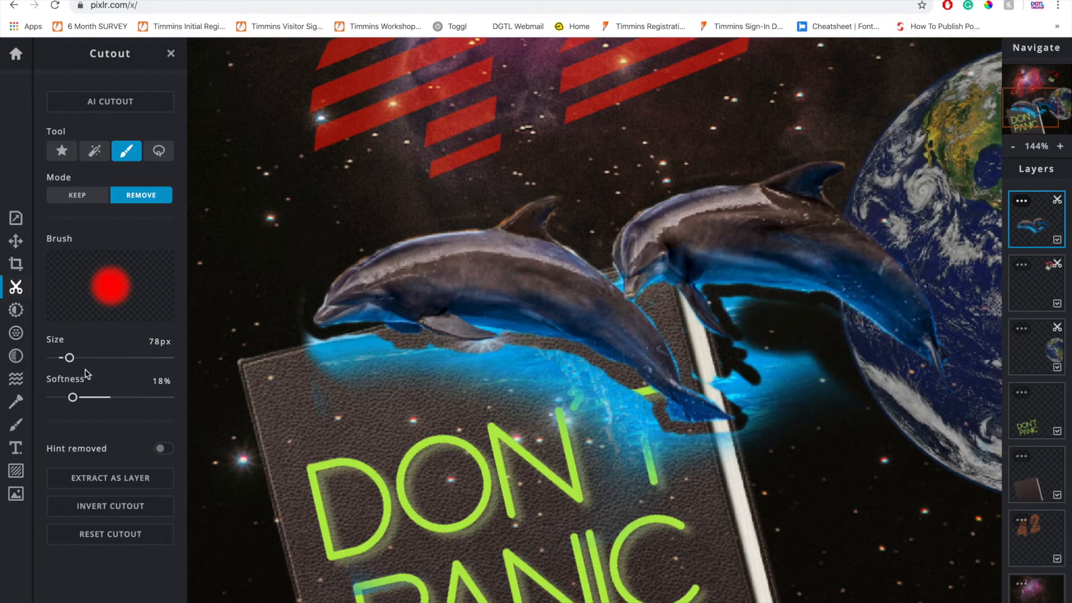
# Step: Reduce the cutout brush to 59 px and erase the leftover water beneath the dolphins and over the book's text
pyautogui.press('[')
pyautogui.press('[')
pyautogui.moveTo(763, 366); pyautogui.dragTo(737, 312)
pyautogui.moveTo(773, 438)
pyautogui.mouseDown()
pyautogui.moveTo(646, 418)
pyautogui.moveTo(575, 385)
pyautogui.mouseUp()
pyautogui.moveTo(305, 352)
pyautogui.mouseDown()
pyautogui.moveTo(315, 377)
pyautogui.moveTo(357, 386)
pyautogui.mouseUp()
pyautogui.moveTo(561, 400); pyautogui.dragTo(589, 434)
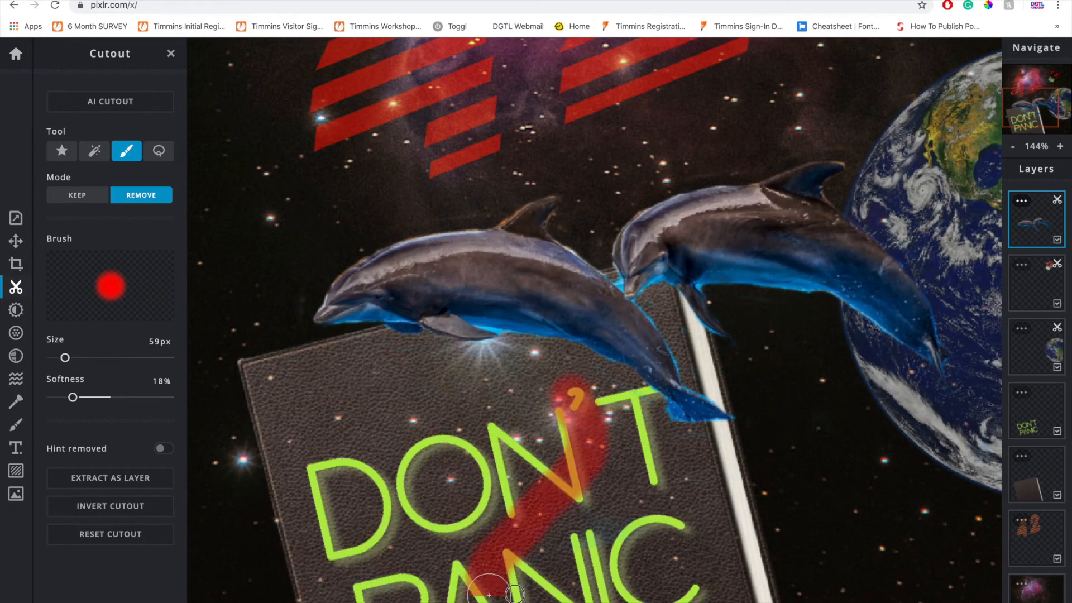
# Step: Reduce the cutout brush to 13 px and trim the leftover background fringe along the dolphins' edges
pyautogui.scroll(8, 600, 357)
pyautogui.press('[')
pyautogui.press('[')
pyautogui.press('[')
pyautogui.press('[')
pyautogui.press('[')
pyautogui.moveTo(285, 274); pyautogui.dragTo(263, 268)
pyautogui.scroll(-3, 498, 302)
pyautogui.moveTo(289, 199); pyautogui.dragTo(427, 120)
pyautogui.scroll(-3, 502, 279)
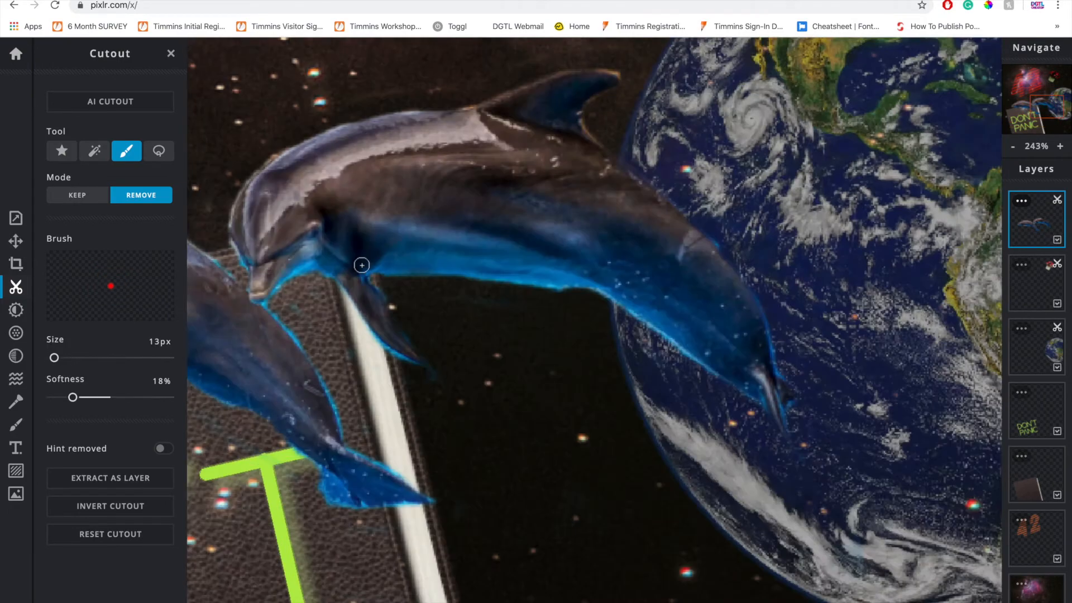
# Step: Touch up the remaining fine edges of the dolphin cutout with a 2 px brush
pyautogui.scroll(5, 536, 280)
pyautogui.moveTo(55, 358); pyautogui.dragTo(51, 358)
pyautogui.moveTo(599, 75); pyautogui.dragTo(648, 73)
pyautogui.scroll(-6, 536, 280)
pyautogui.scroll(-3, 320, 285)
pyautogui.scroll(-4, 595, 322)
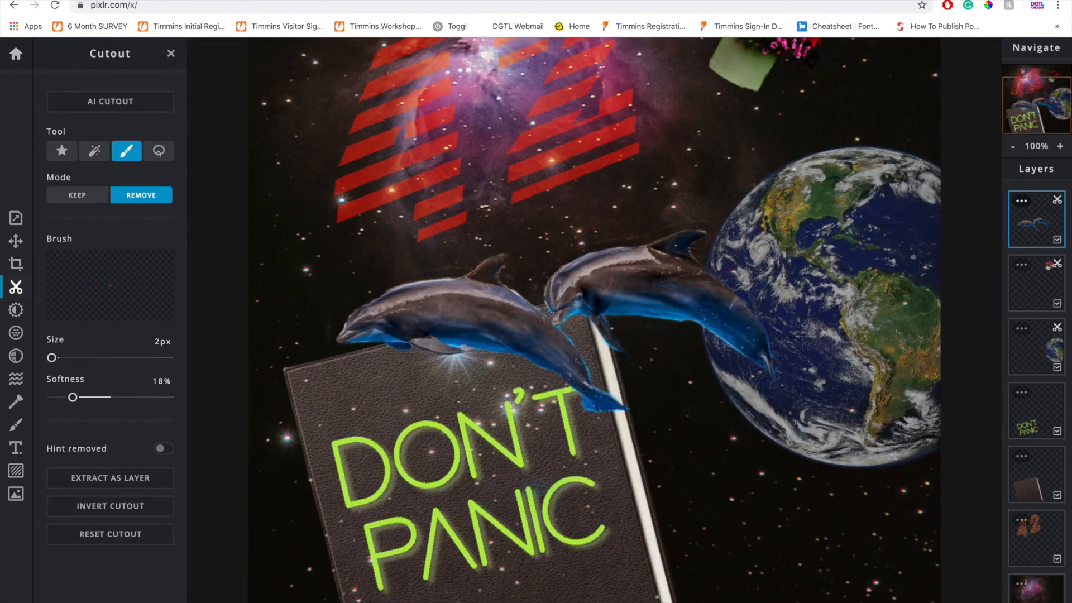
pyautogui.scroll(2, 595, 323)
pyautogui.scroll(-2, 595, 322)
pyautogui.scroll(1, 594, 322)
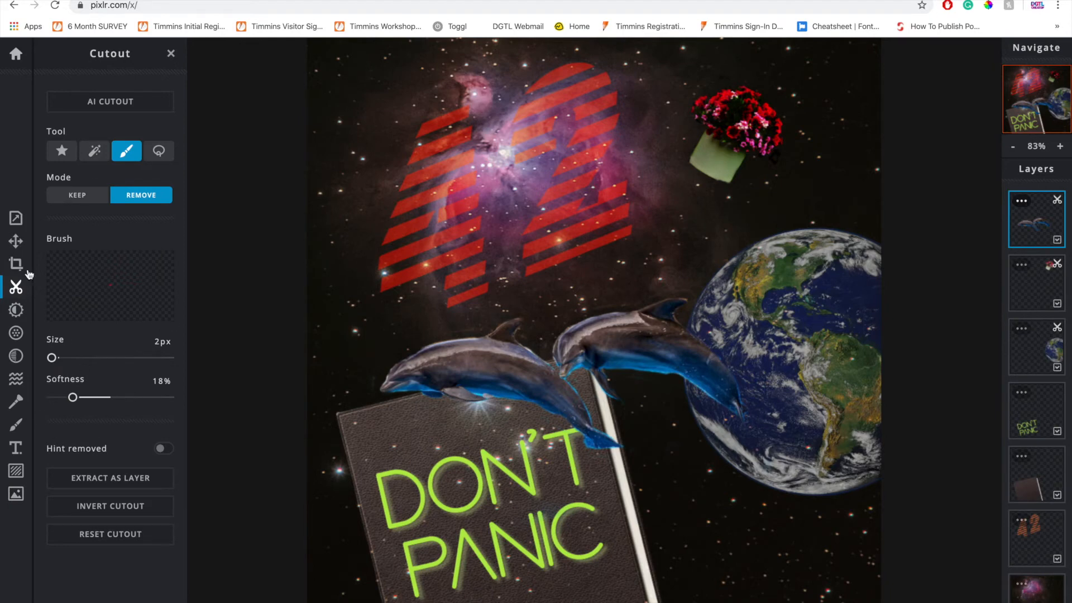
# Step: Rotate the dolphins layer clockwise and move it to about top 400, left 152, between the book and Earth
pyautogui.click(15, 242)
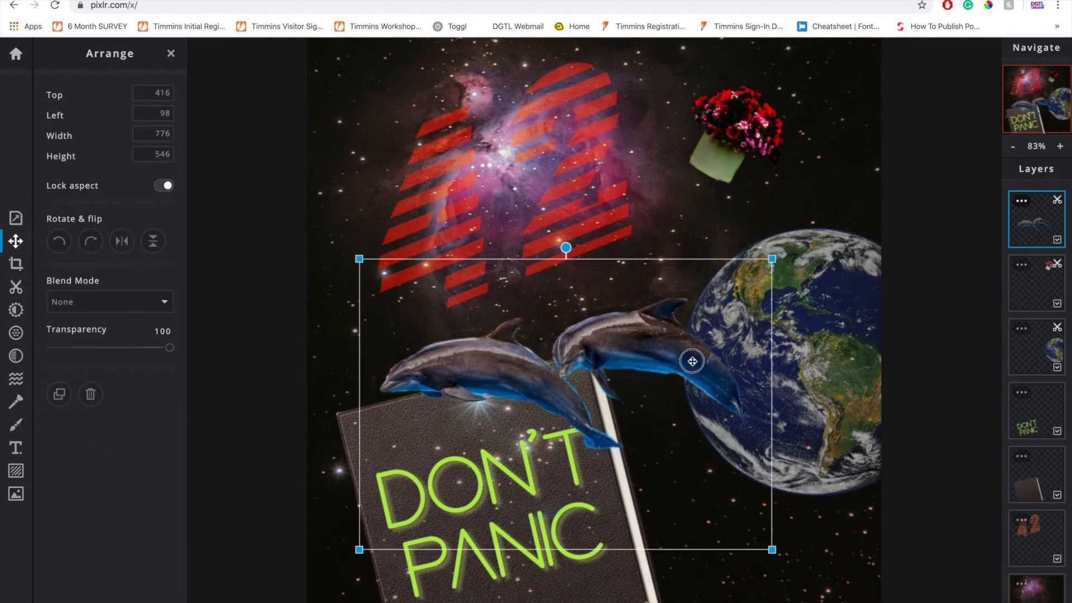
pyautogui.moveTo(692, 359); pyautogui.dragTo(696, 327)
pyautogui.moveTo(575, 219); pyautogui.dragTo(617, 249)
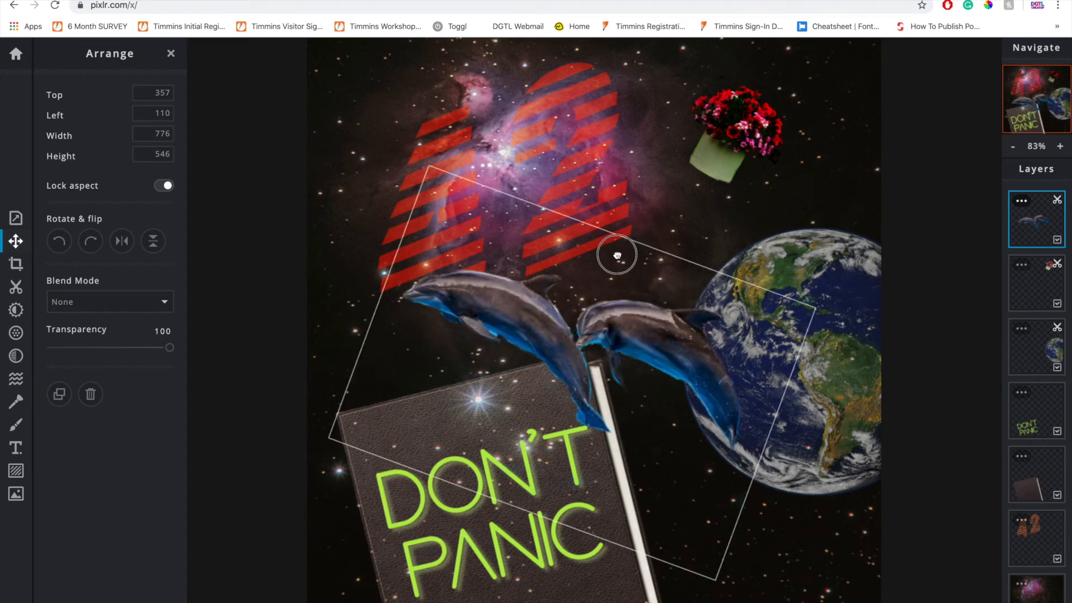
pyautogui.moveTo(653, 351); pyautogui.dragTo(675, 370)
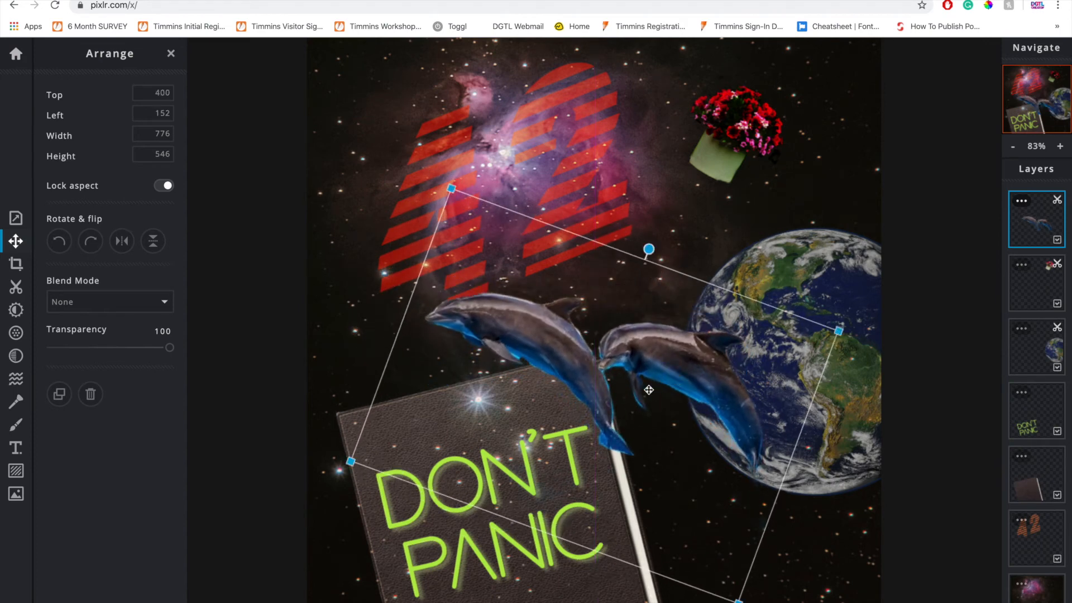
# Step: Shift the book and its DON'T PANIC text slightly left, placing the text layer at about top 722, left -129
pyautogui.click(389, 430)
pyautogui.moveTo(389, 429); pyautogui.dragTo(370, 431)
pyautogui.moveTo(439, 573); pyautogui.dragTo(416, 572)
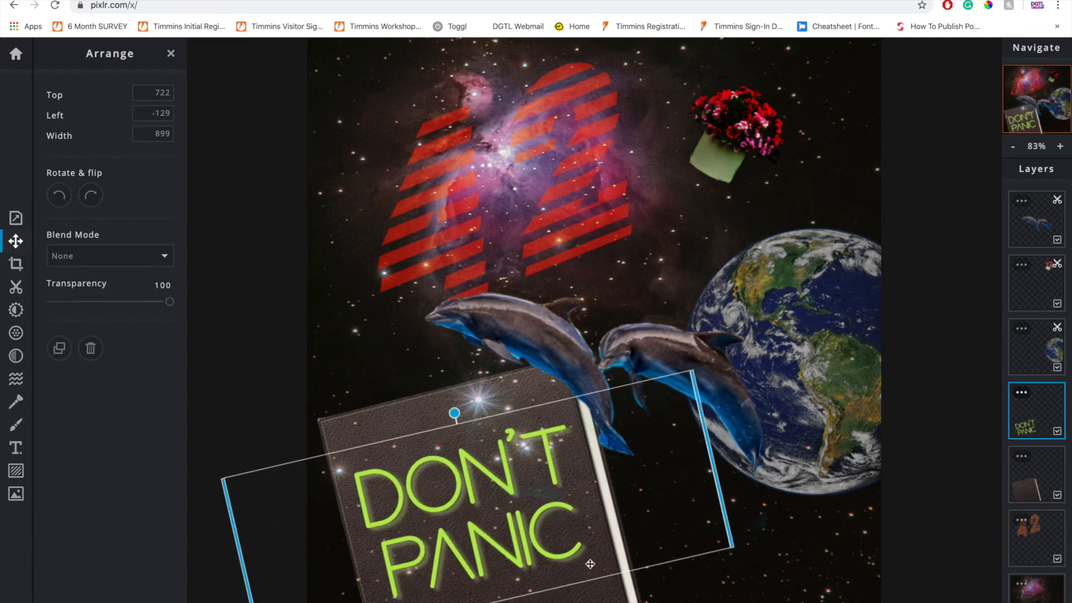
# Step: Set the dolphins layer's blend mode to Exclusion and its transparency to 80
pyautogui.click(661, 355)
pyautogui.click(95, 304)
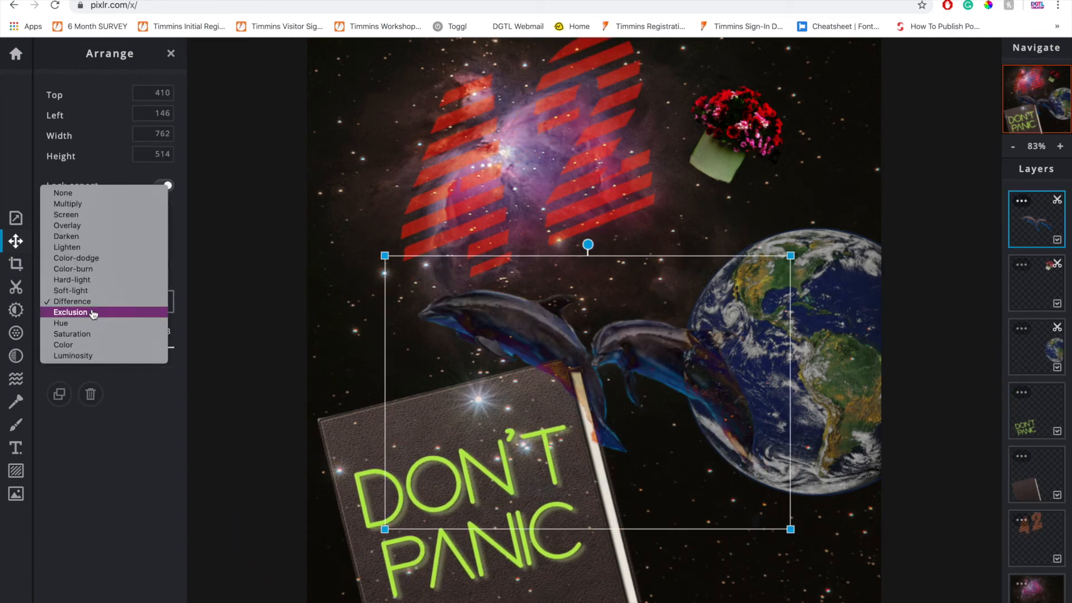
pyautogui.click(93, 310)
pyautogui.moveTo(143, 348); pyautogui.dragTo(145, 347)
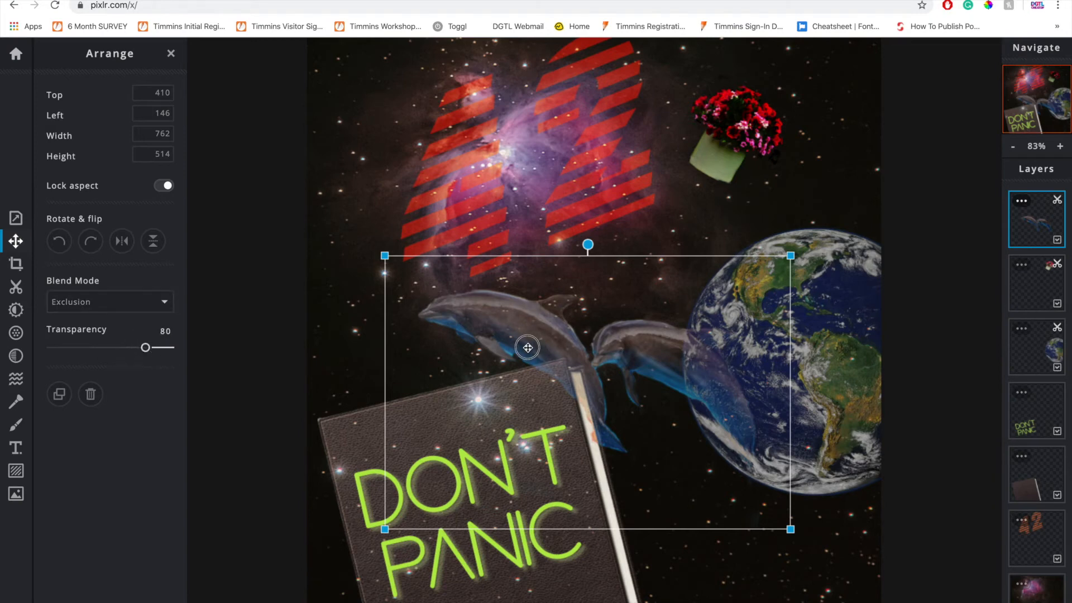
# Step: Move the dolphins layer to about top 418, left 198, set its transparency to about 91 and deselect it
pyautogui.moveTo(519, 330); pyautogui.dragTo(546, 335)
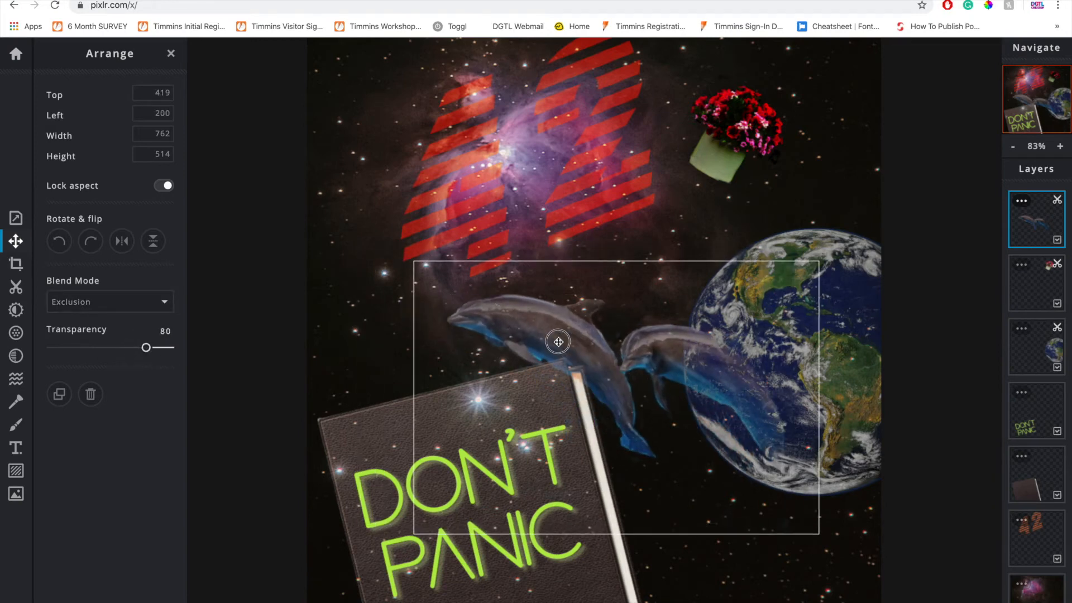
pyautogui.moveTo(171, 350); pyautogui.dragTo(158, 346)
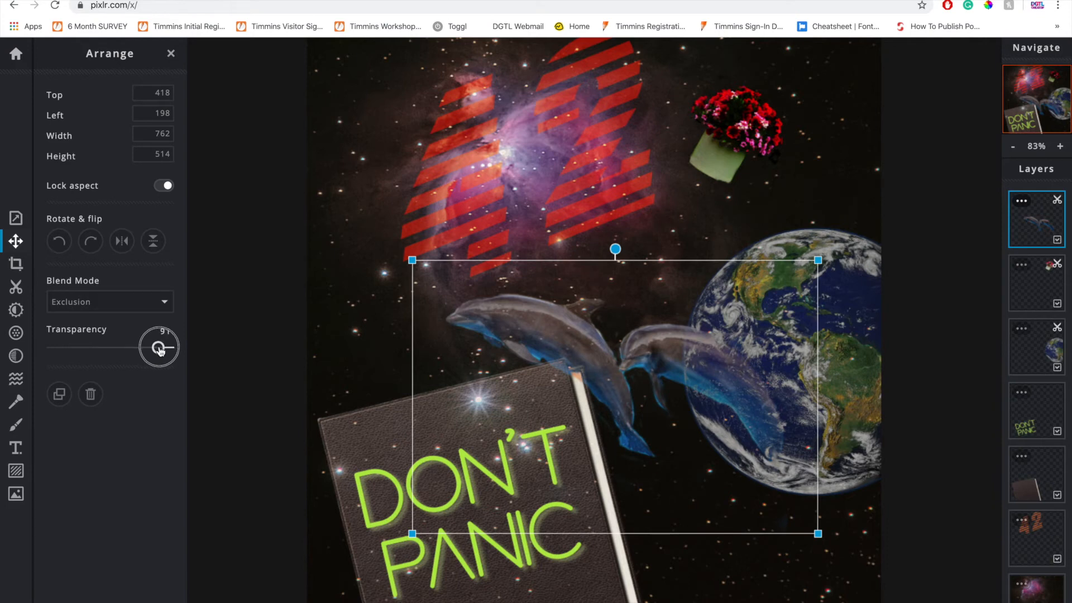
pyautogui.click(936, 152)
pyautogui.scroll(-3, 871, 374)
pyautogui.scroll(1, 870, 374)
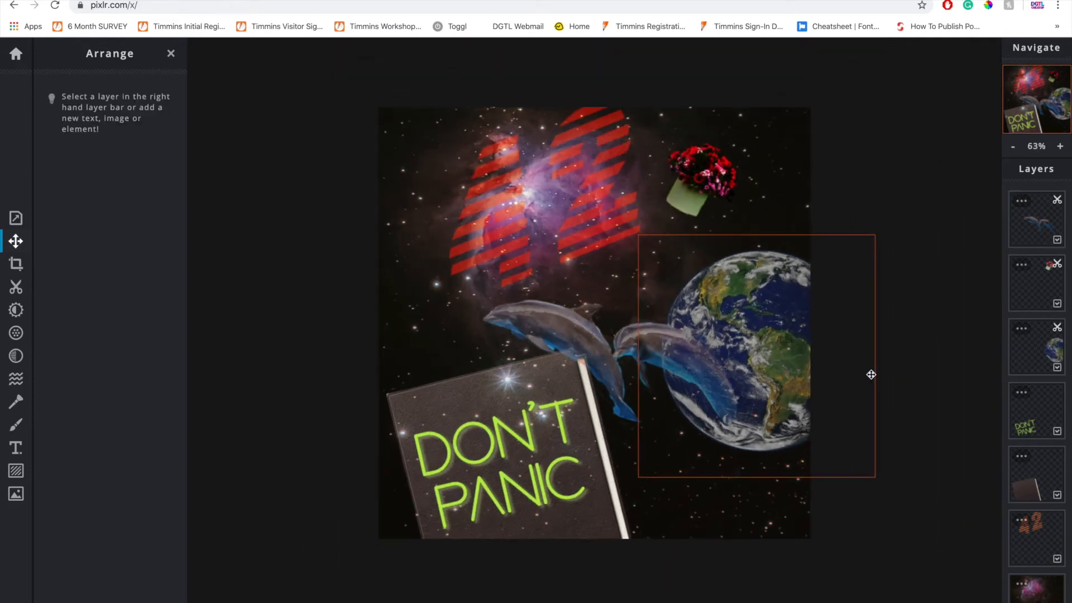
pyautogui.scroll(-1, 871, 374)
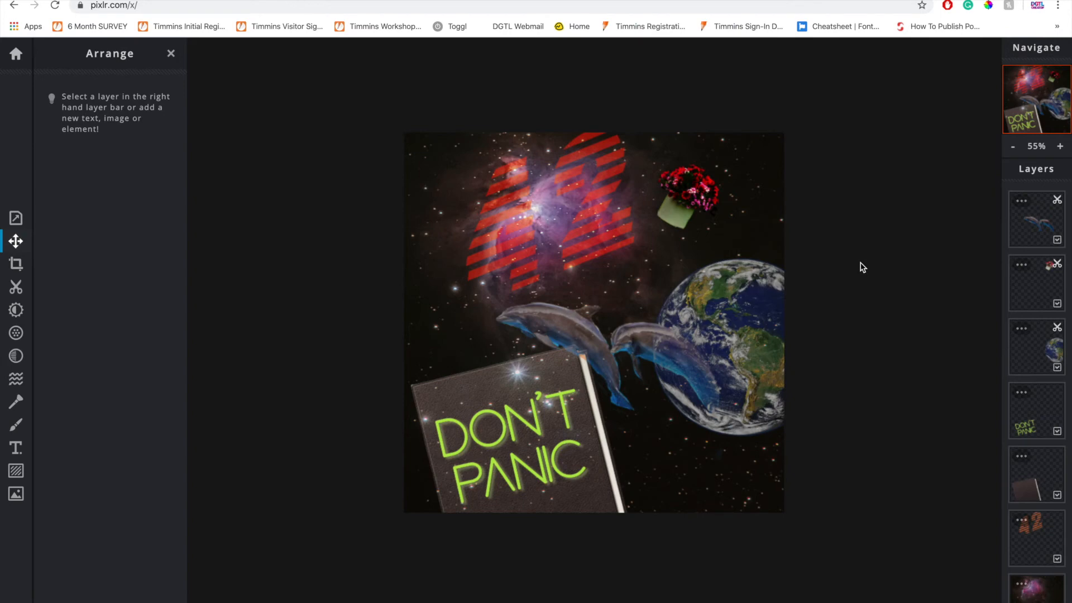
pyautogui.click(21, 429)
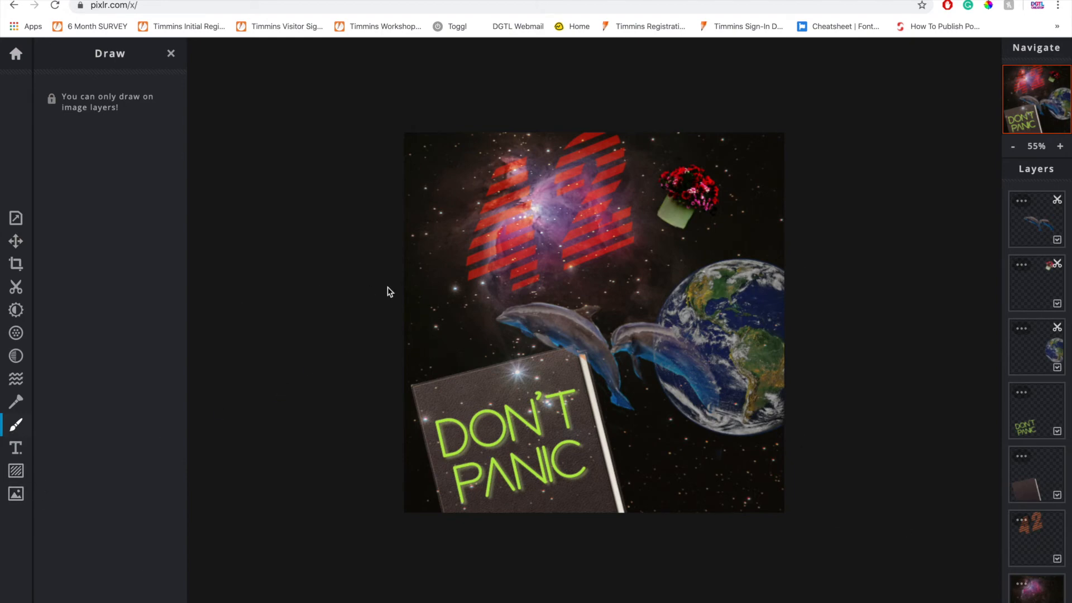
pyautogui.click(15, 475)
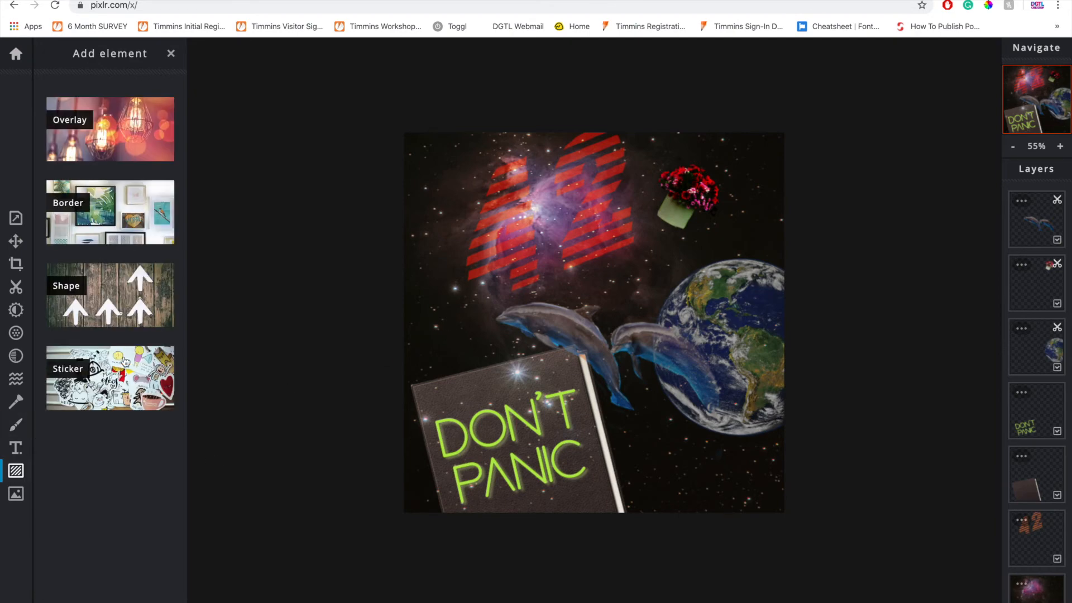
pyautogui.click(132, 311)
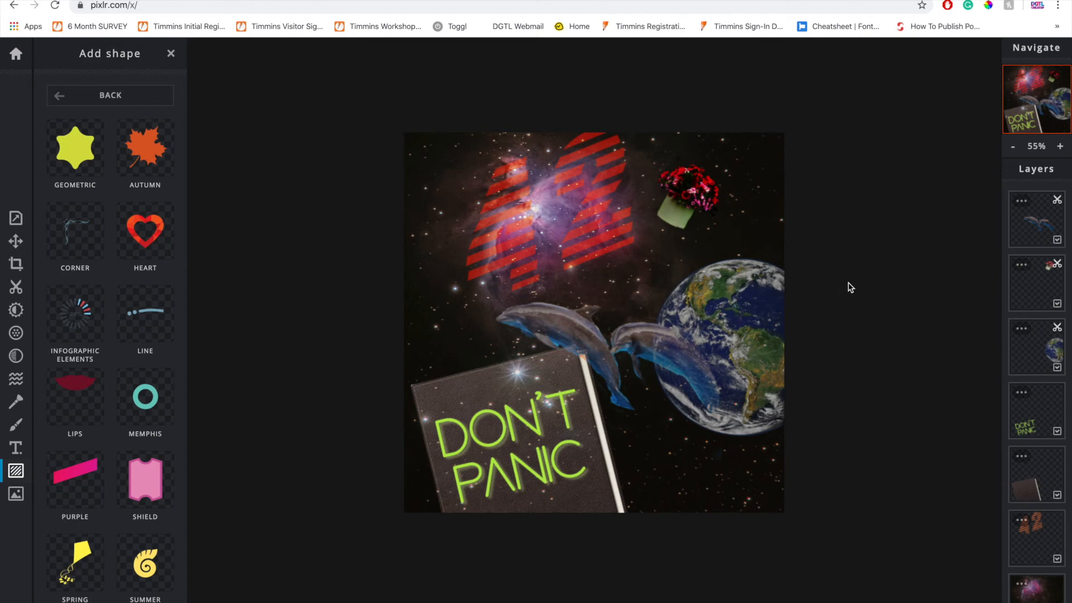
pyautogui.press('Escape')
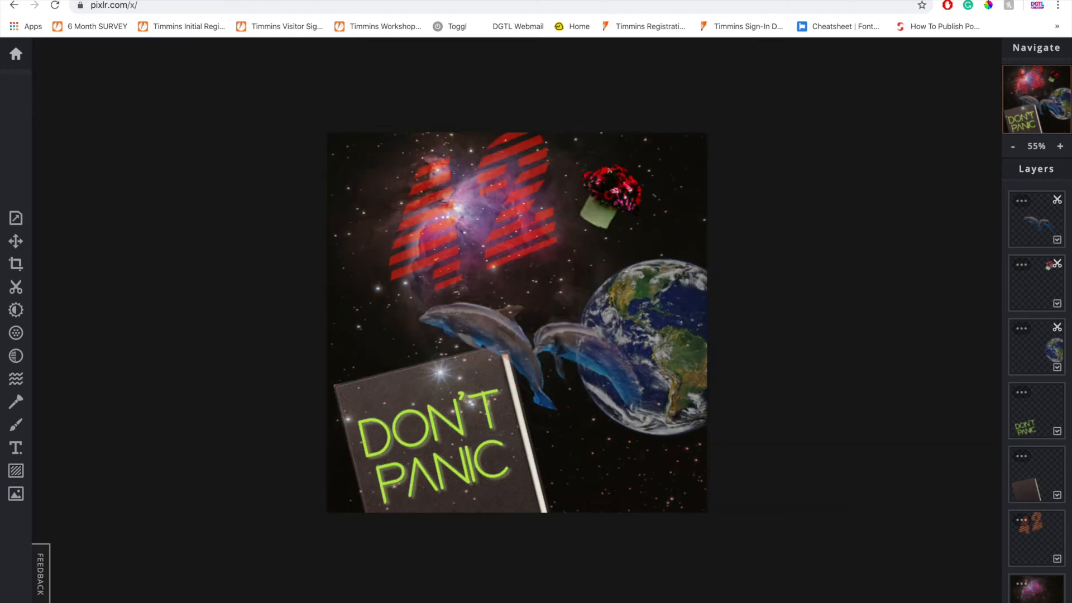
# Step: Download the collage as a 1080 × 1080 px PNG named "photo collage tutorial" and centre the exported image's window on the desktop
pyautogui.hotkey('ctrl', 's')
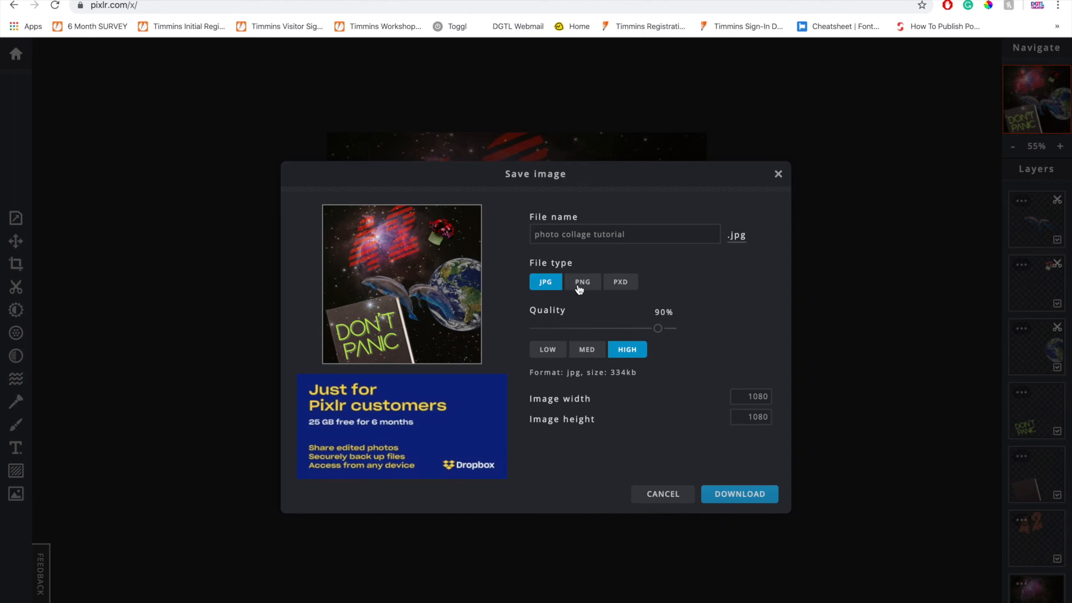
pyautogui.click(557, 355)
pyautogui.click(625, 354)
pyautogui.click(581, 284)
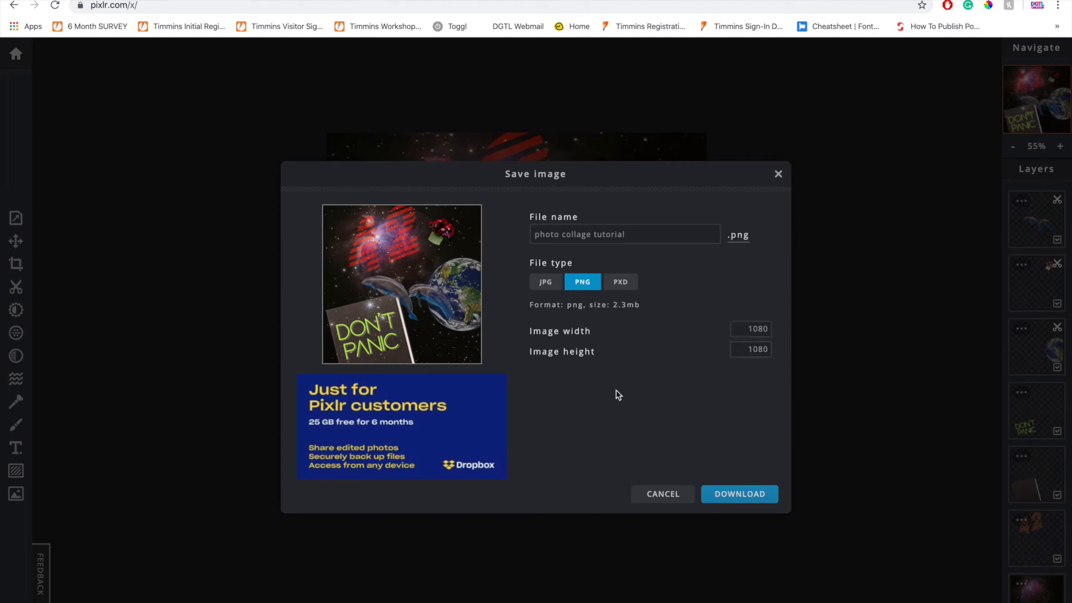
pyautogui.press('Tab')
pyautogui.click(673, 422)
pyautogui.click(742, 494)
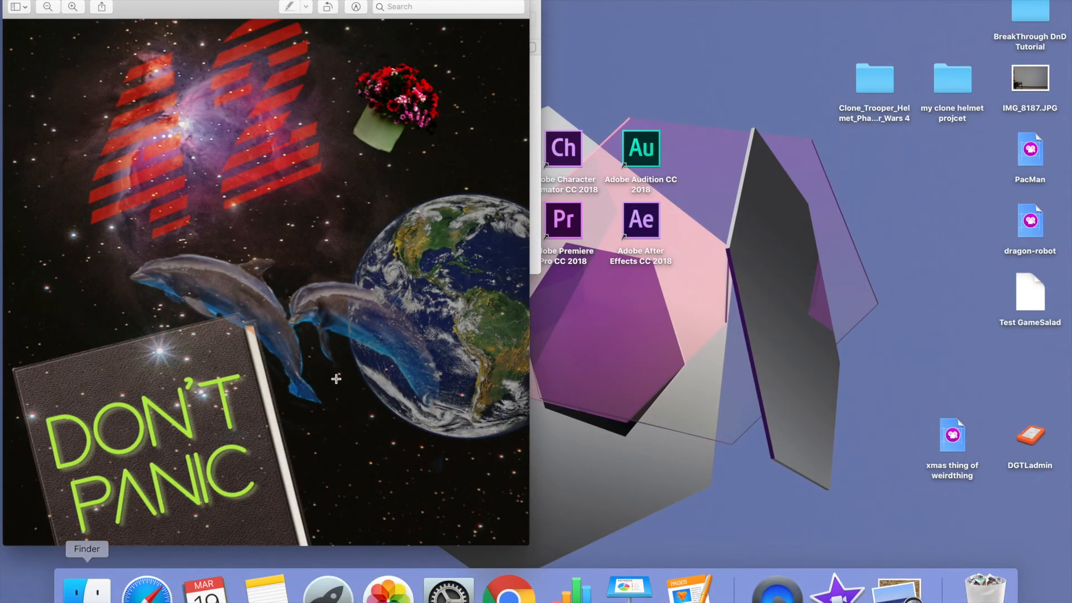
pyautogui.moveTo(476, 2); pyautogui.dragTo(691, 5)
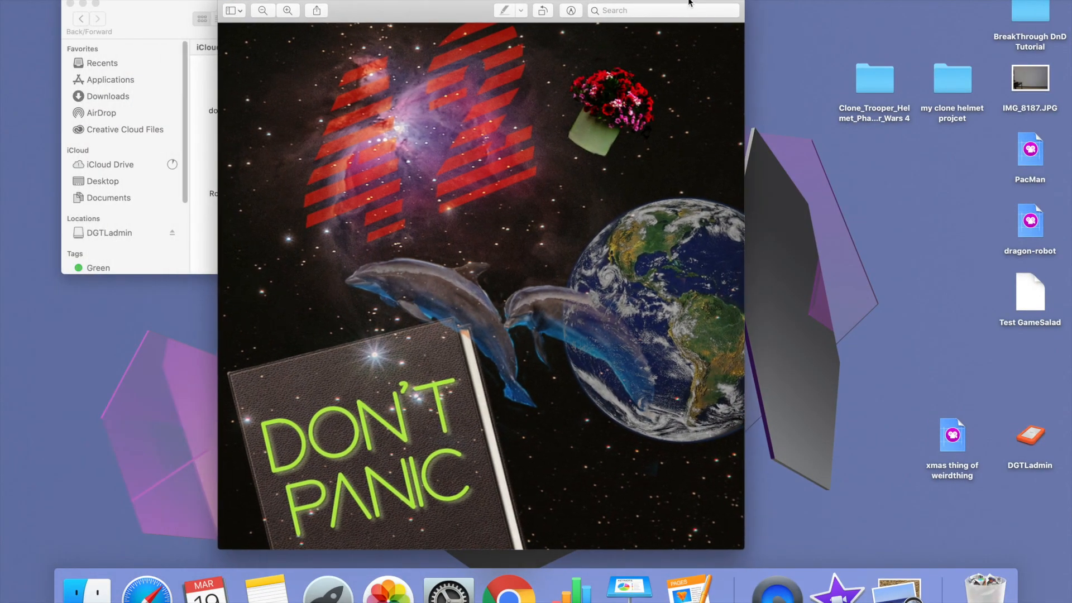